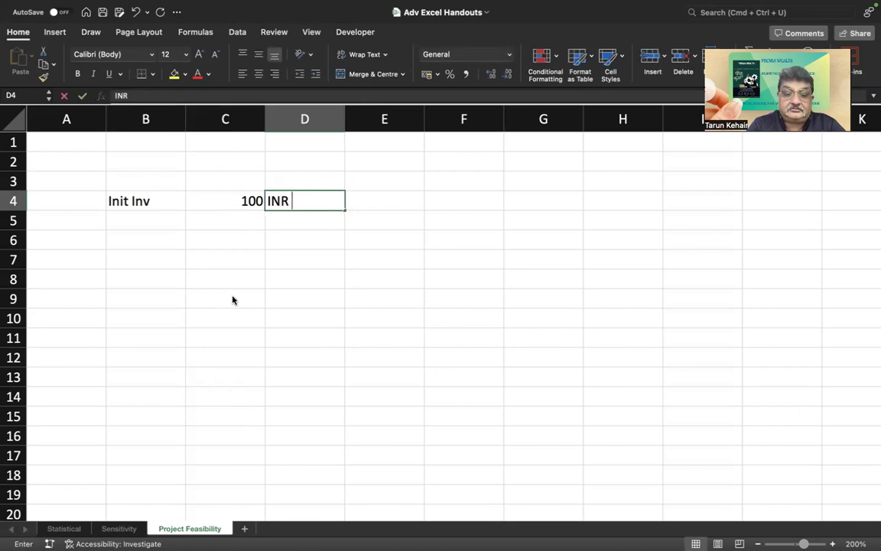
Complete the initial investment's unit in D4 as INR Cr
key(Return)
key(Tab)
key(Down)
key(Down)
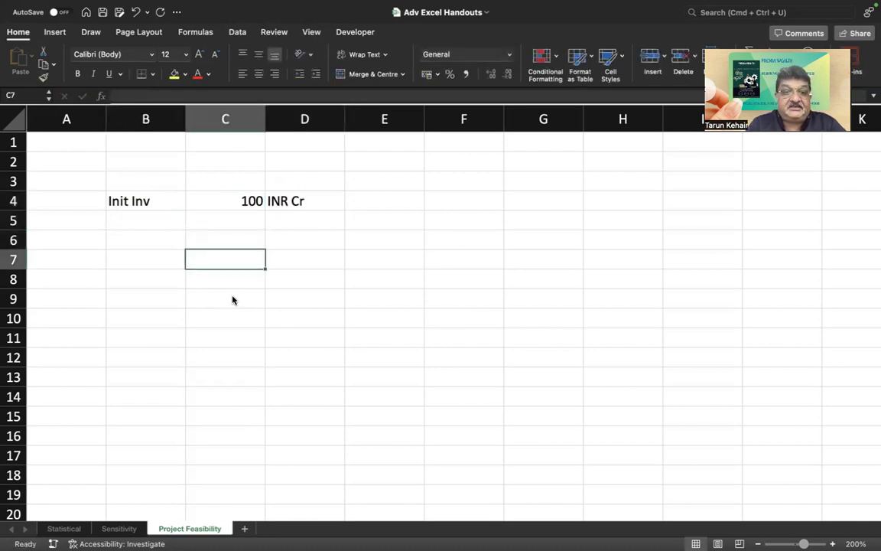
Label B6 EOY1 CF, with the value 37 in C6 and the unit INR CR in D6
key(Left)
key(Up)
text(E)
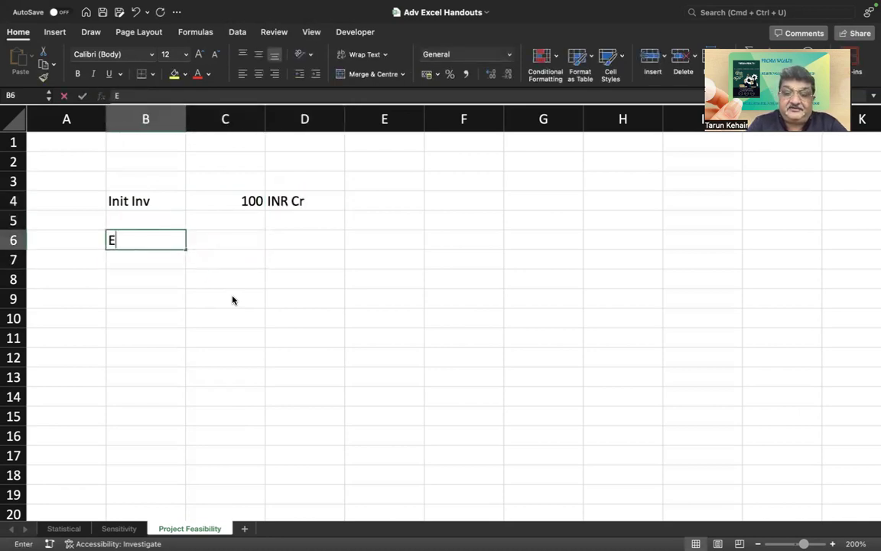
text(OY1 CF)
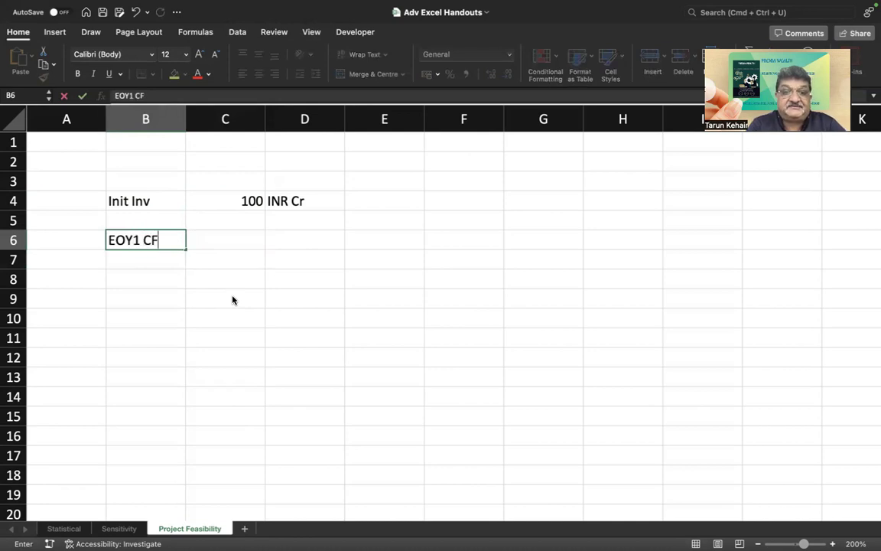
key(Tab)
text(37)
key(Tab)
text(INR CR)
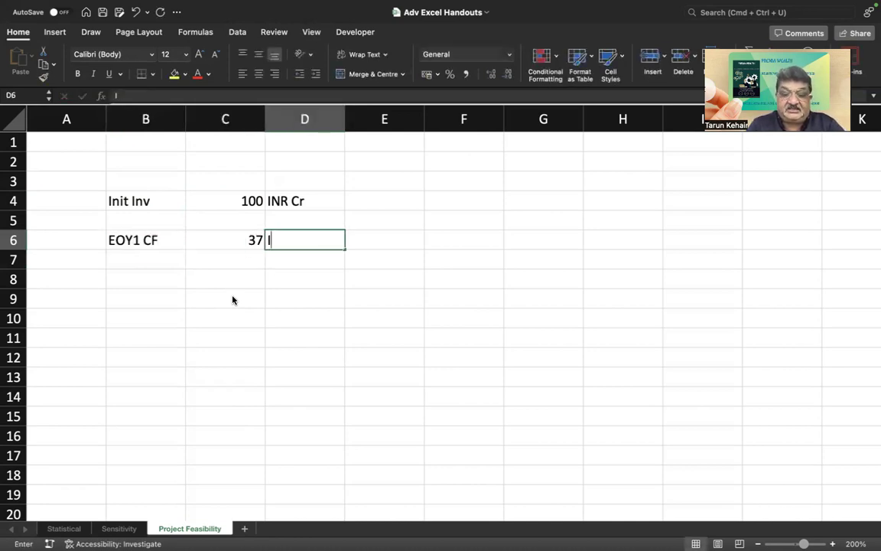
key(Return)
key(Return)
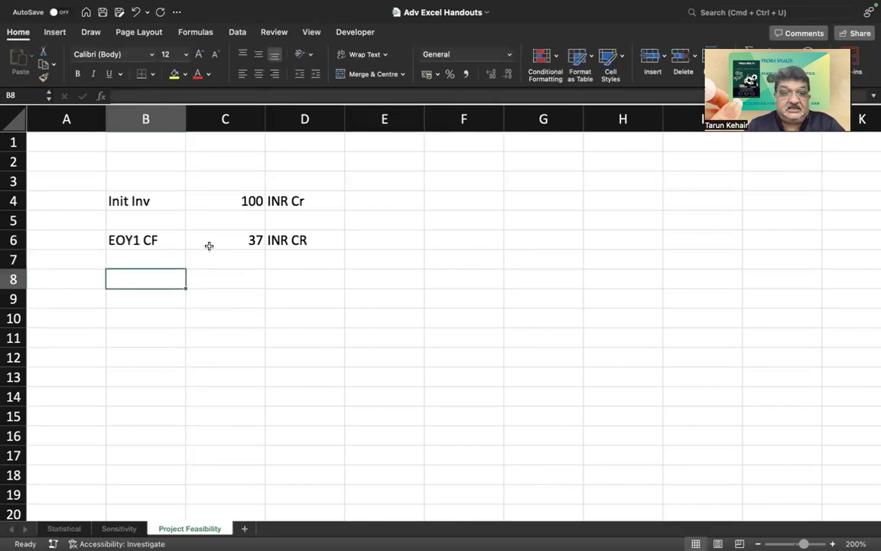
Label B8 g and set the growth rate in C8 to 18%
text(g)
key(Tab)
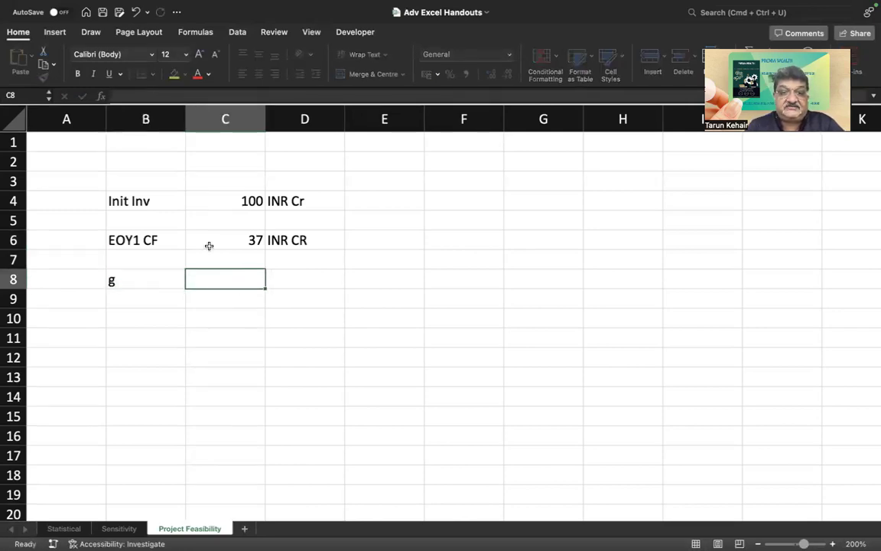
text(18%)
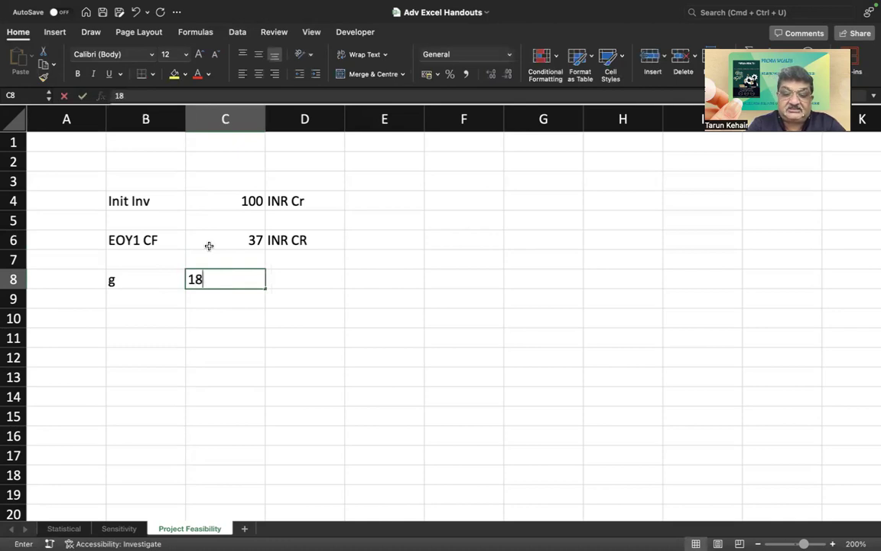
key(Tab)
Label B10 ROI and set the rate in C10 to 24%
key(Down)
key(Down)
key(Left)
key(Left)
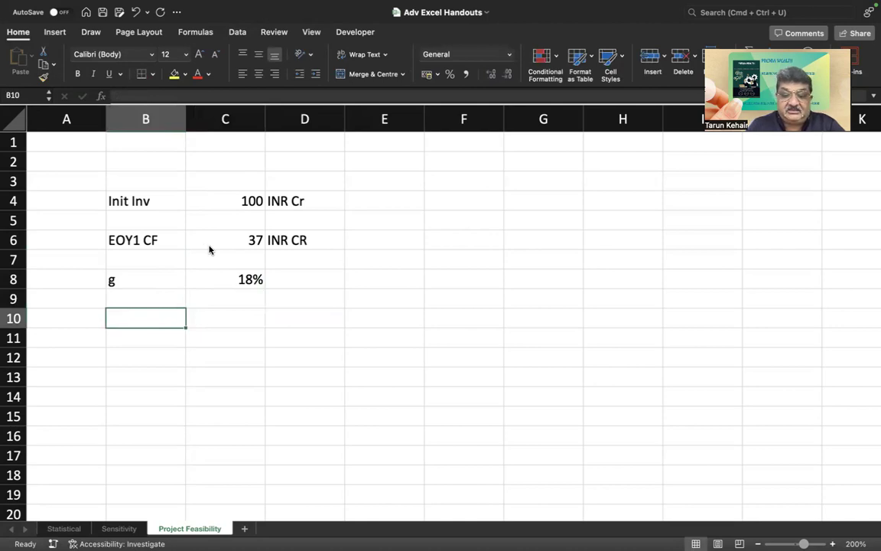
text(ROI)
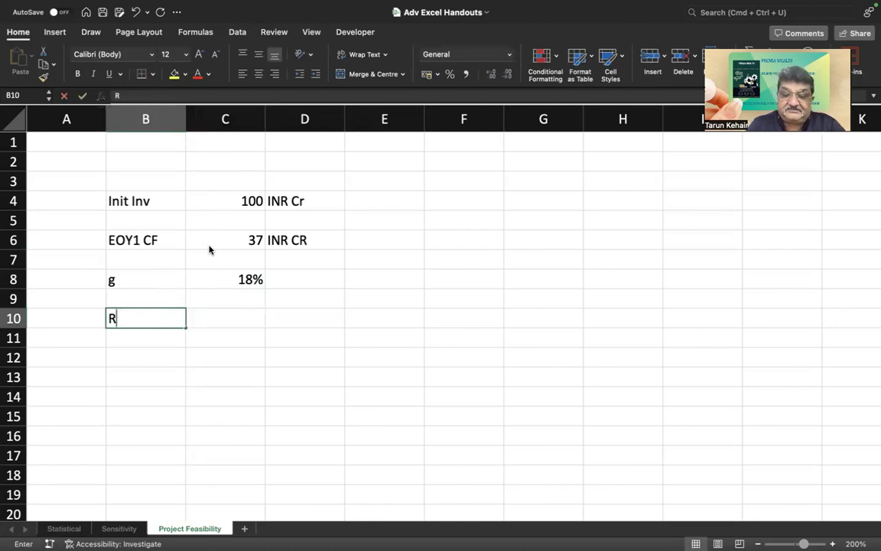
key(BackSpace)
key(BackSpace)
text(OI)
key(Tab)
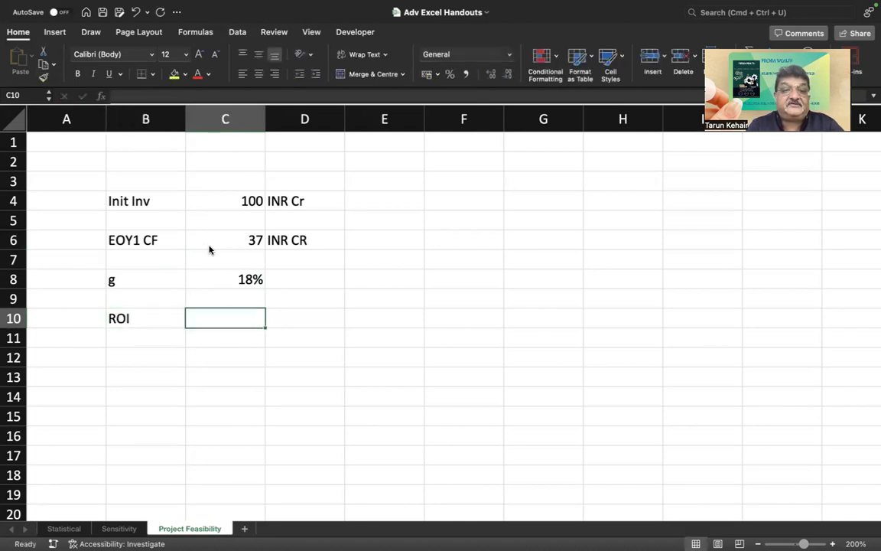
text(24%)
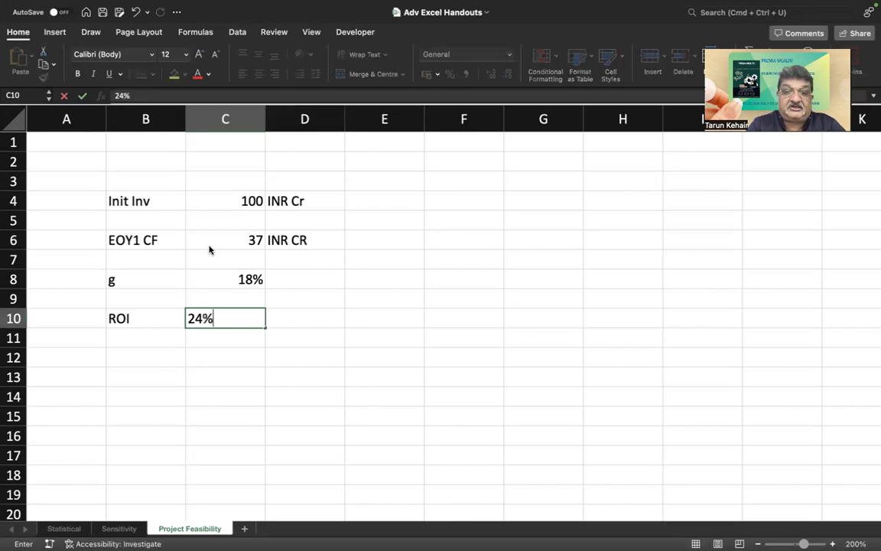
key(Return)
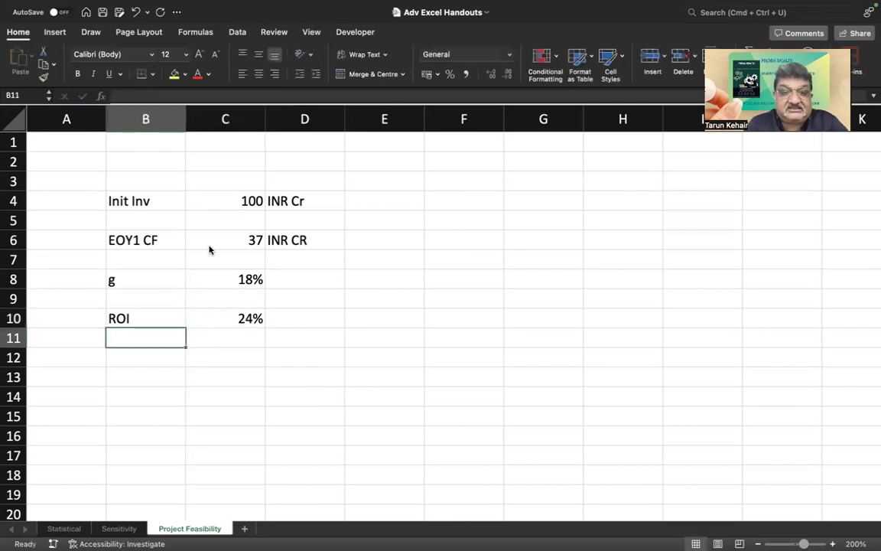
Label B12 n, set C12 to 7 and add a unit label in D12
key(Return)
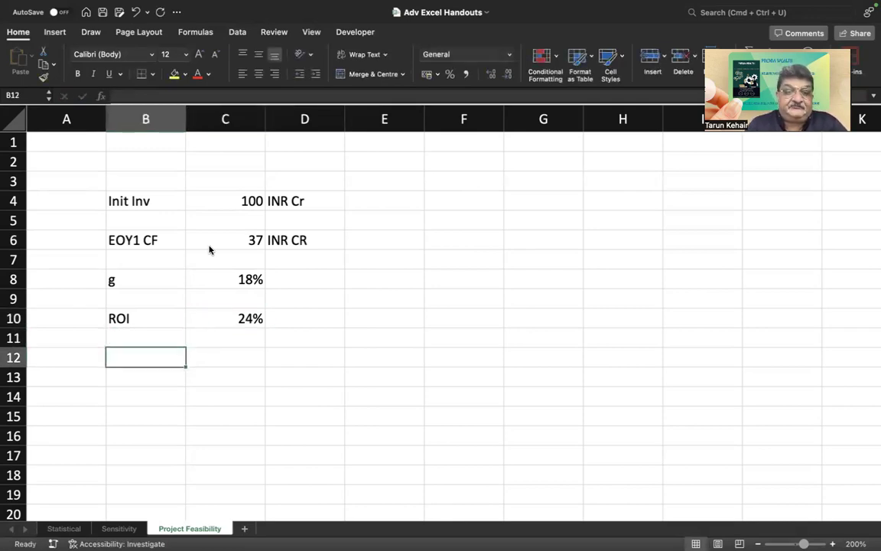
text(n)
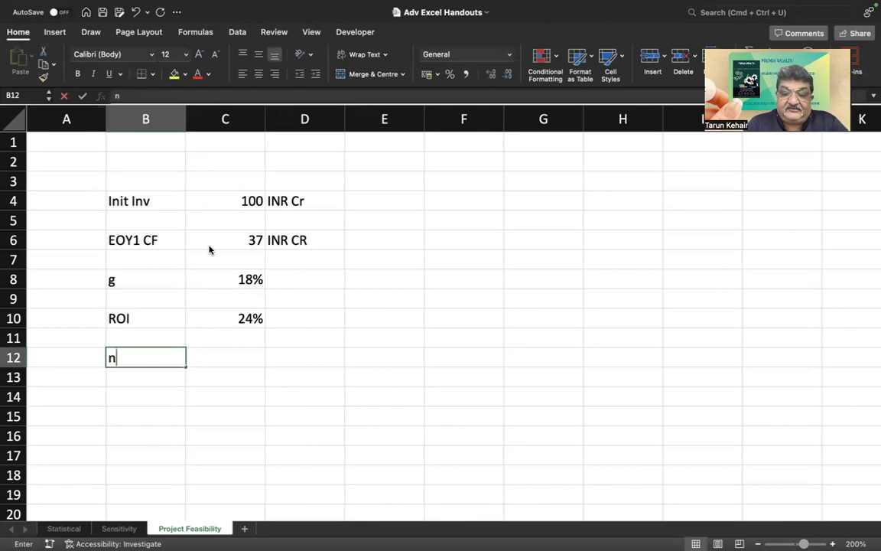
key(Tab)
text(7)
key(Tab)
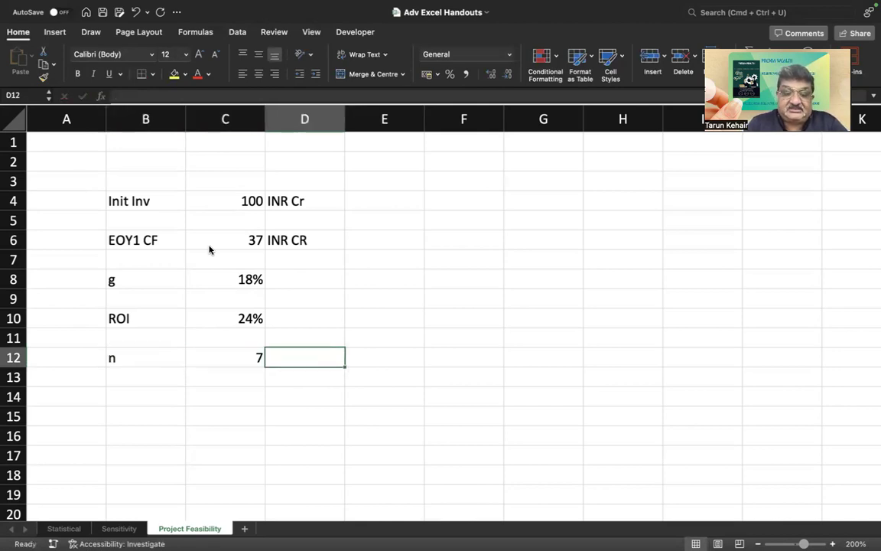
text(Yearsb)
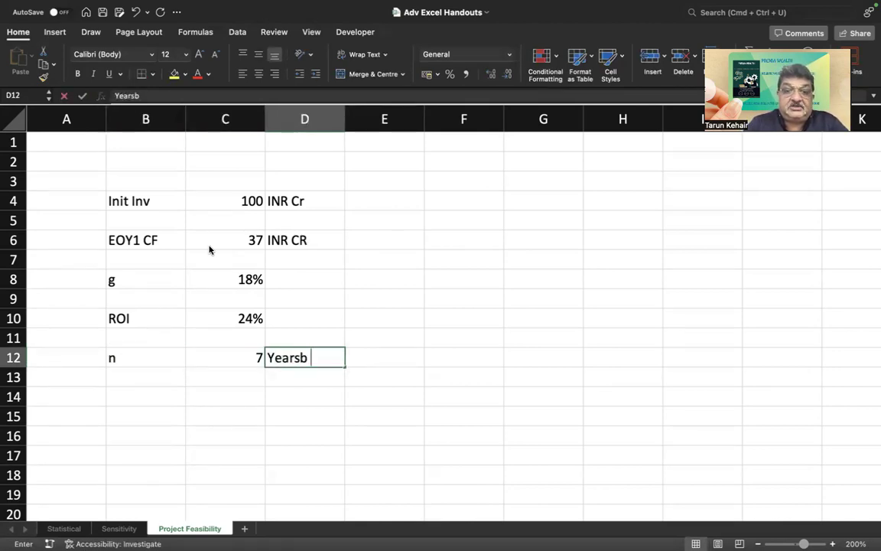
key(Return)
Correct the unit label in D12 to Years
key(Up)
key(Right)
key(Right)
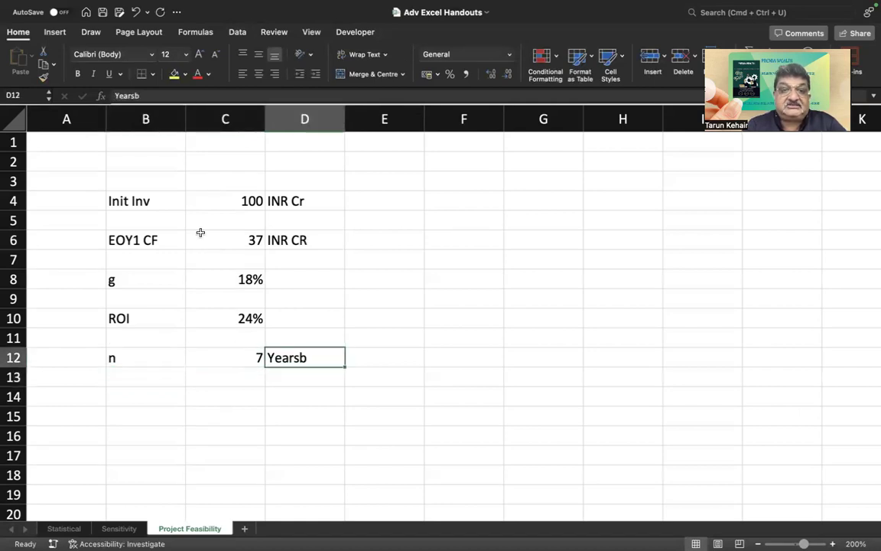
click(153, 95)
key(BackSpace)
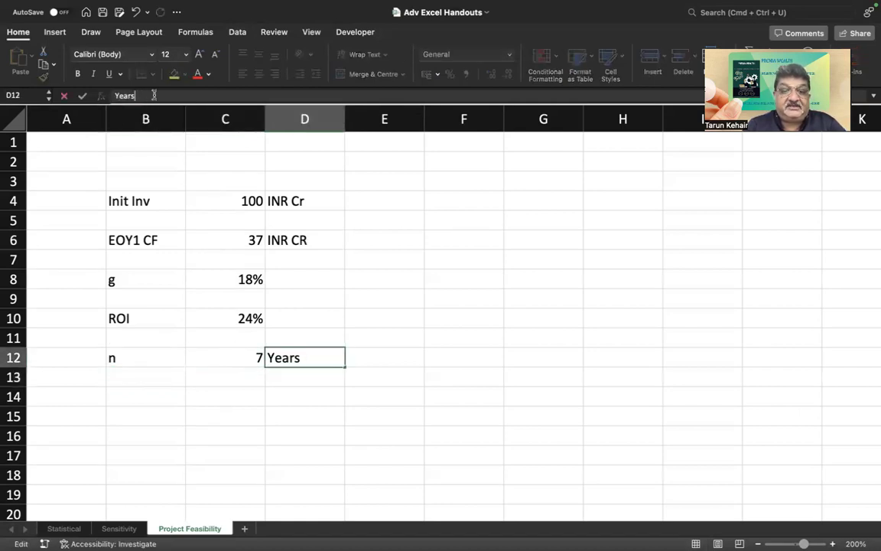
key(Return)
Enter the heading Years in D15 and list the year numbers 1 to 7 in D16:D22
key(Return)
key(Return)
text(Years)
key(Return)
text(1)
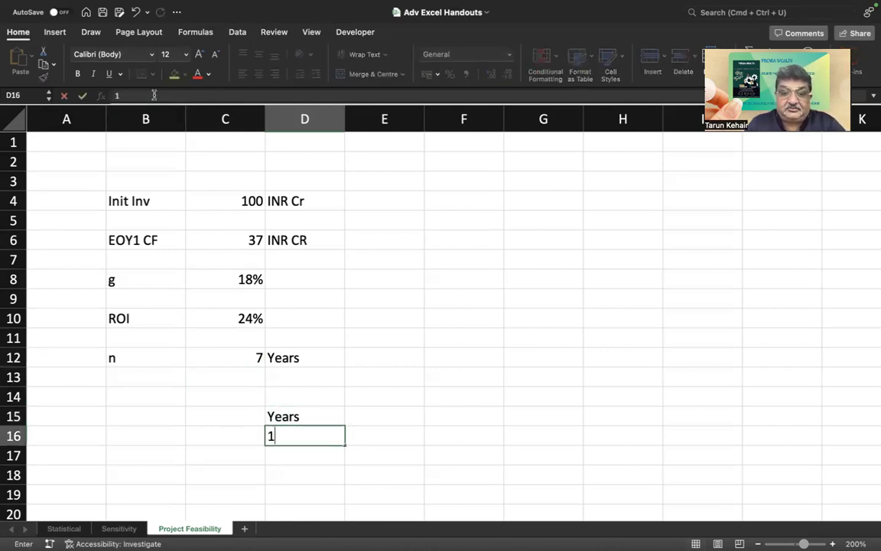
key(Return)
text(2)
key(Return)
text(3)
key(Return)
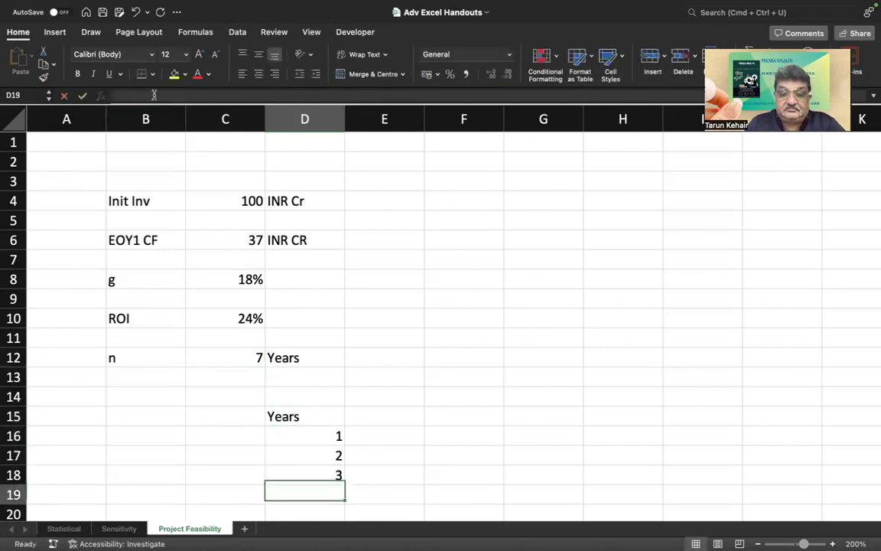
text(4)
key(Return)
text(5)
key(Return)
text(6)
key(Return)
text(7)
key(Return)
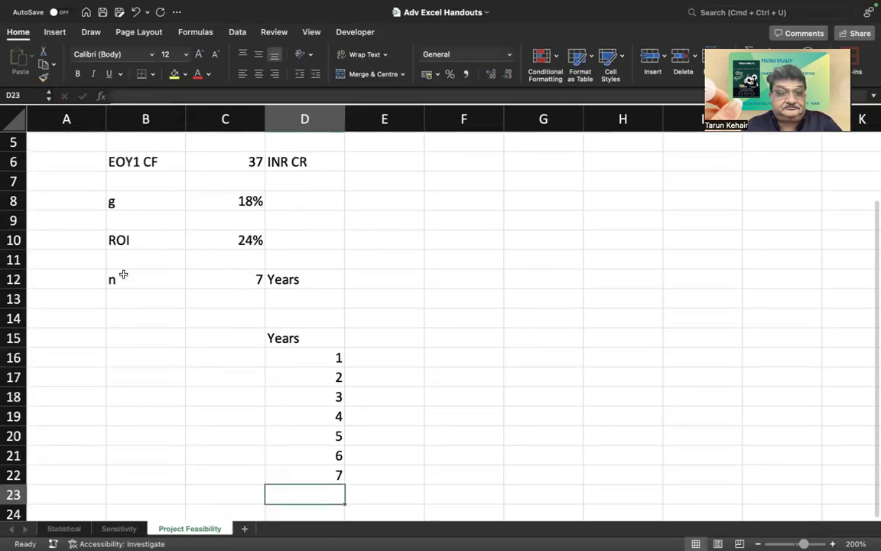
Centre the contents of the year table's rows from row 15 down and make heading row 15 bold
drag(9, 336, 10, 512)
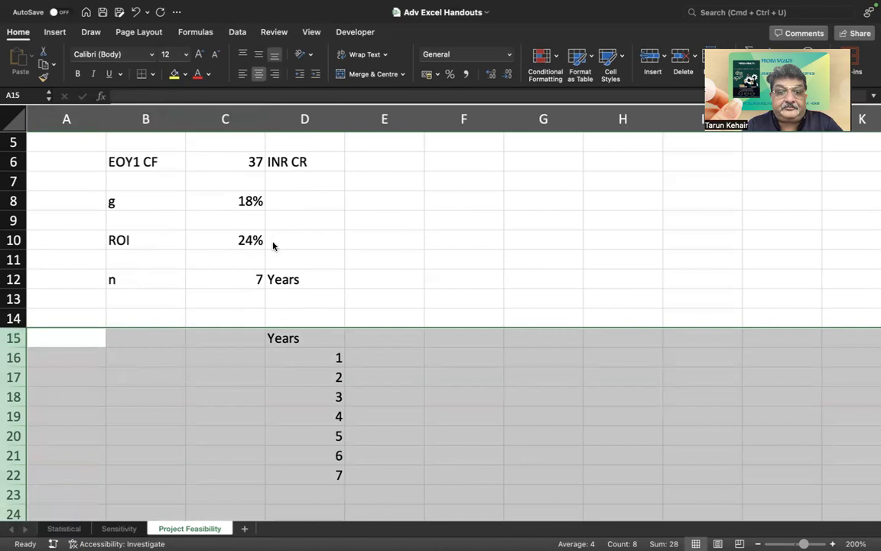
key(super+e)
click(10, 338)
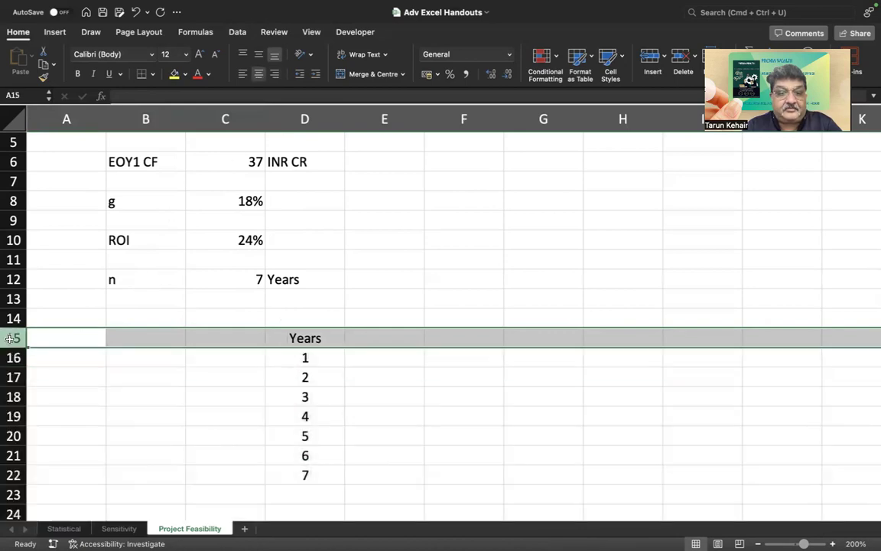
key(super+b)
Add the heading CF's in E15 and link the year 1 cash flow in E16 to C6
click(378, 335)
text(CF's)
key(Return)
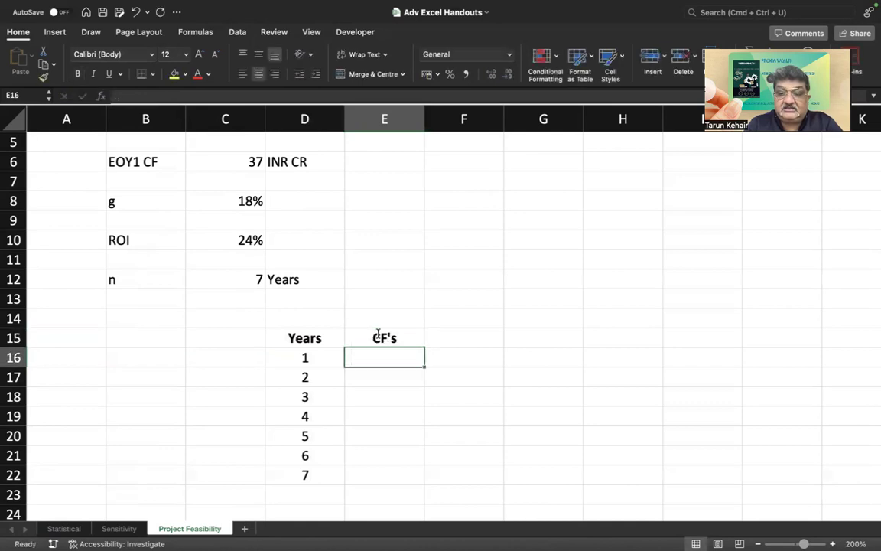
text(=)
click(254, 163)
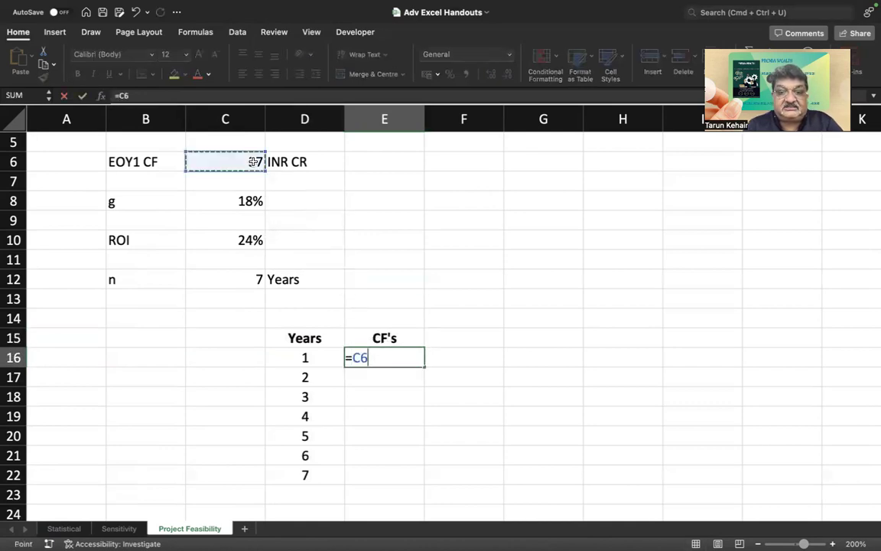
key(Return)
Calculate the year 2 cash flow in E17 with the formula =E16*(1+C8)
text(=)
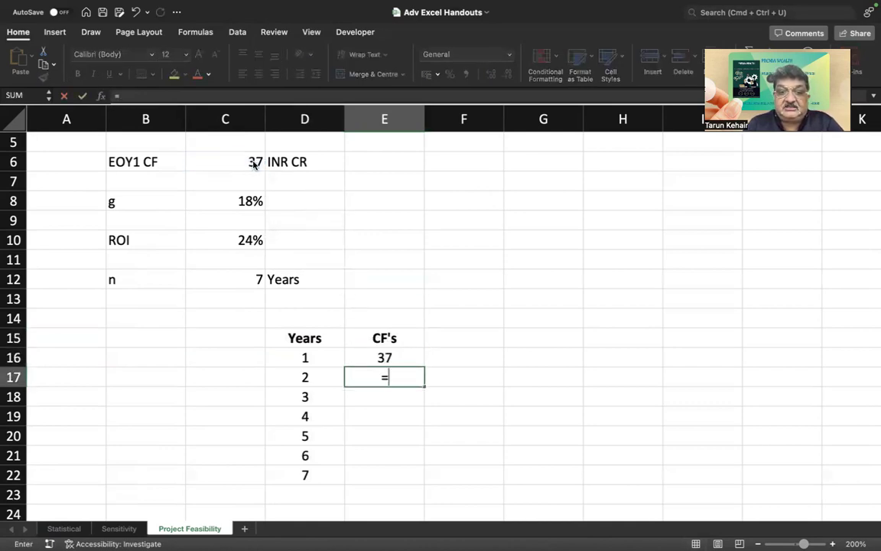
key(Up)
text(*(1+)
click(244, 204)
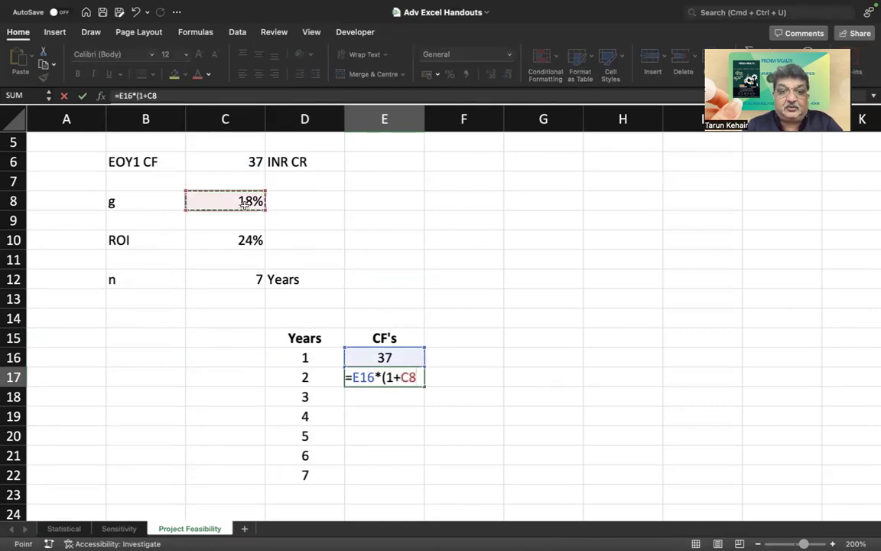
key(Return)
Make the growth rate reference in E17 absolute as $C$8 and fill the formula down to E22
key(Up)
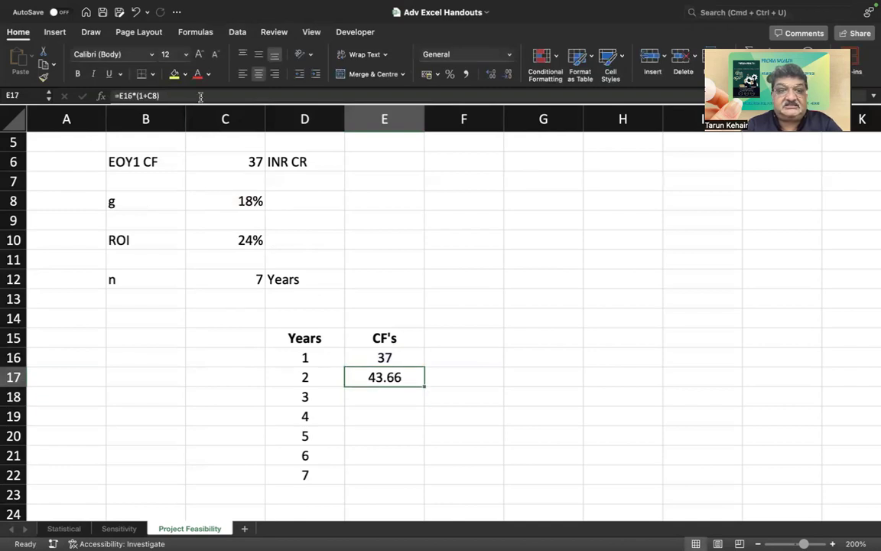
click(147, 95)
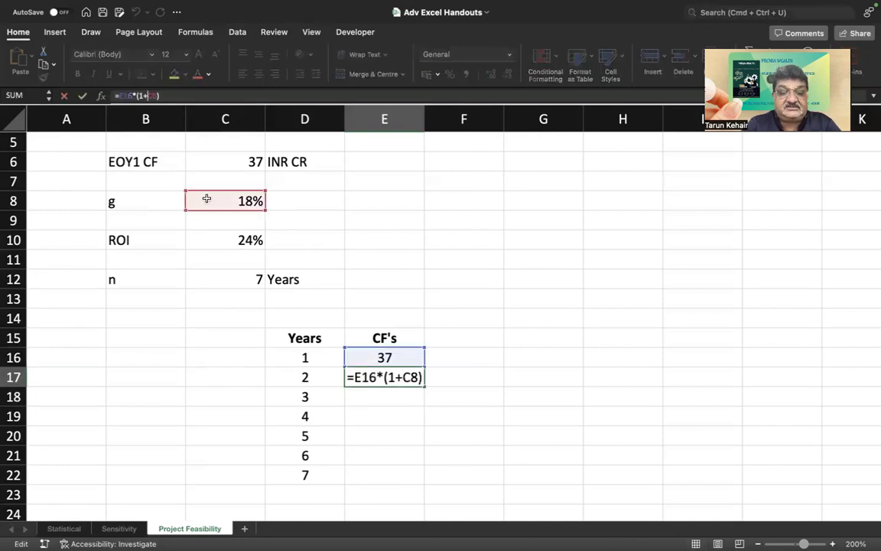
key(F4)
key(Return)
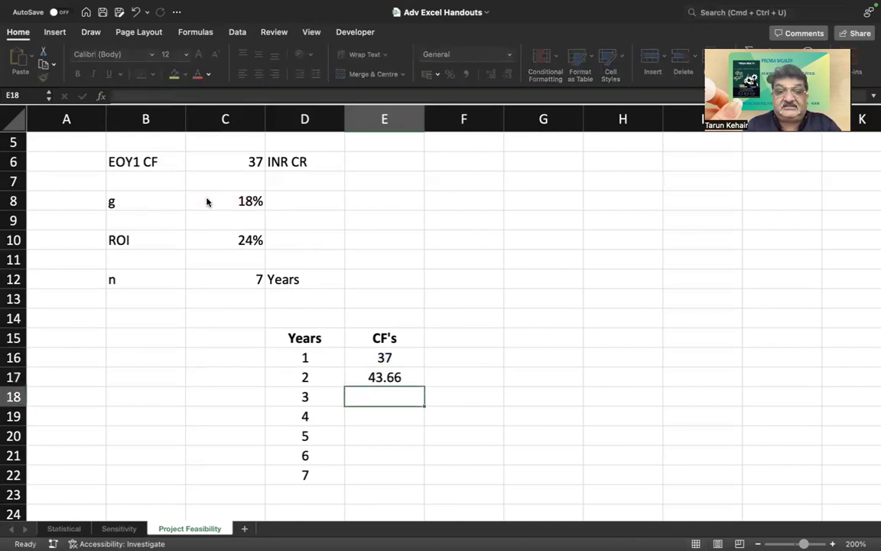
key(Up)
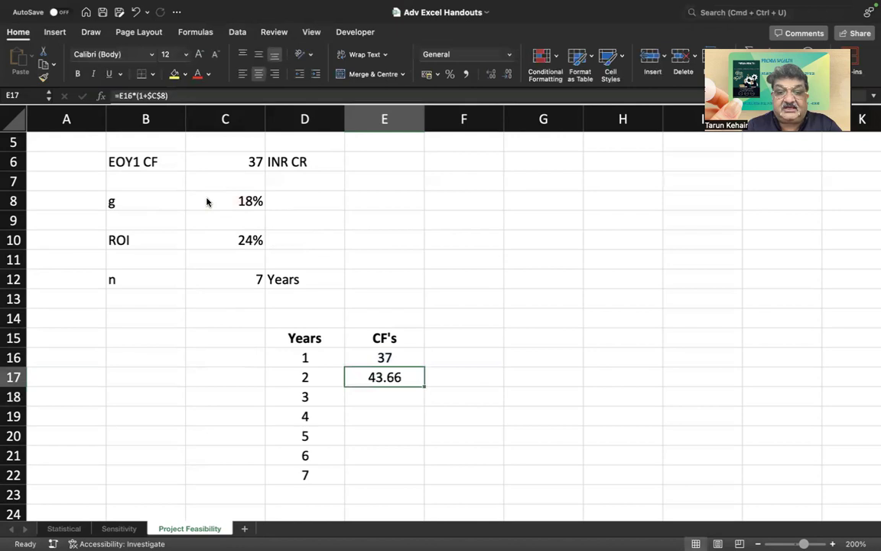
double_click(424, 387)
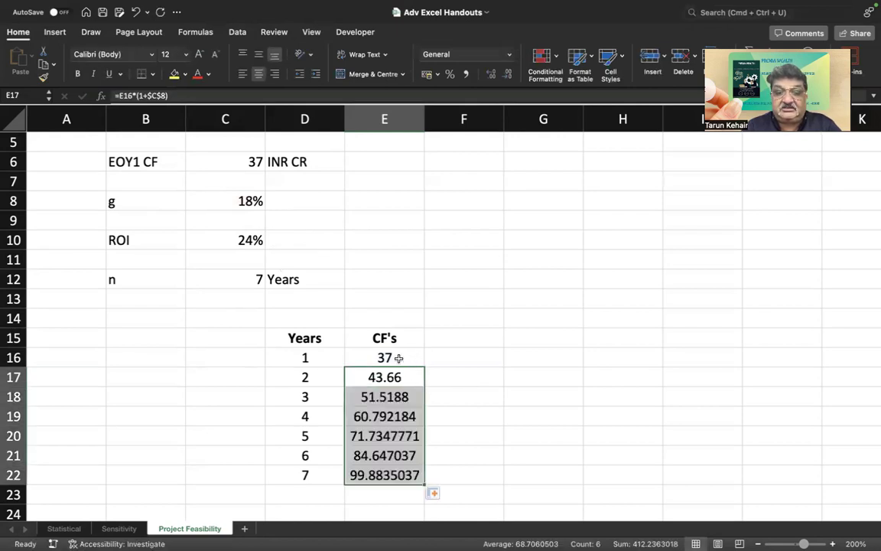
Format the cash flows in E16:E22 with the comma accounting style at two decimals
drag(387, 357, 397, 472)
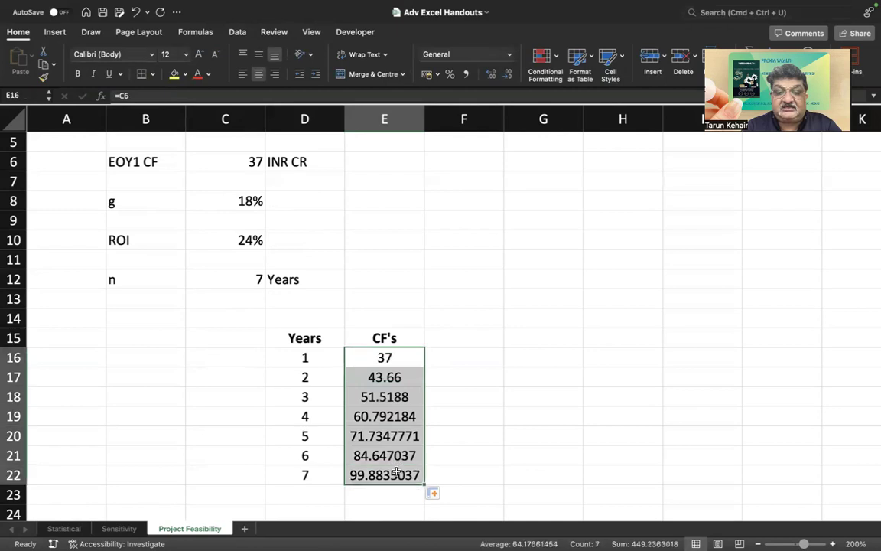
click(466, 75)
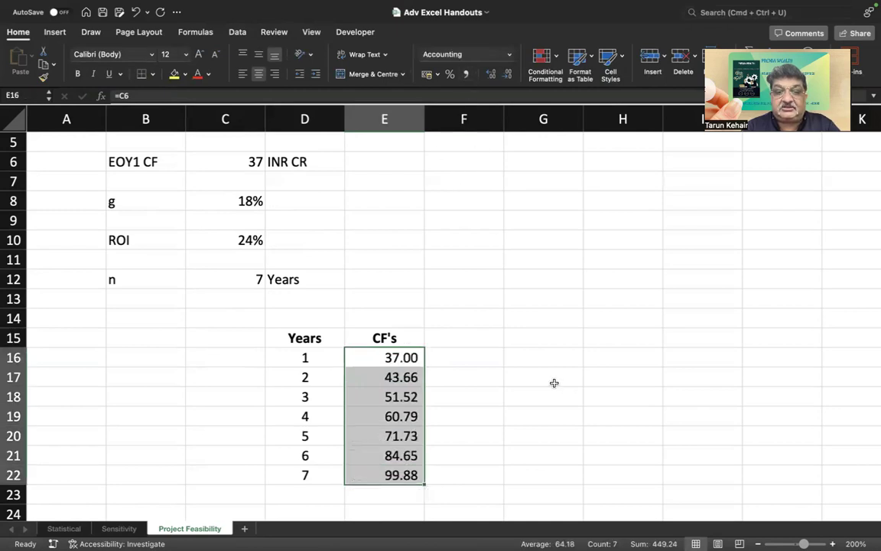
click(478, 335)
mouse_move(627, 530)
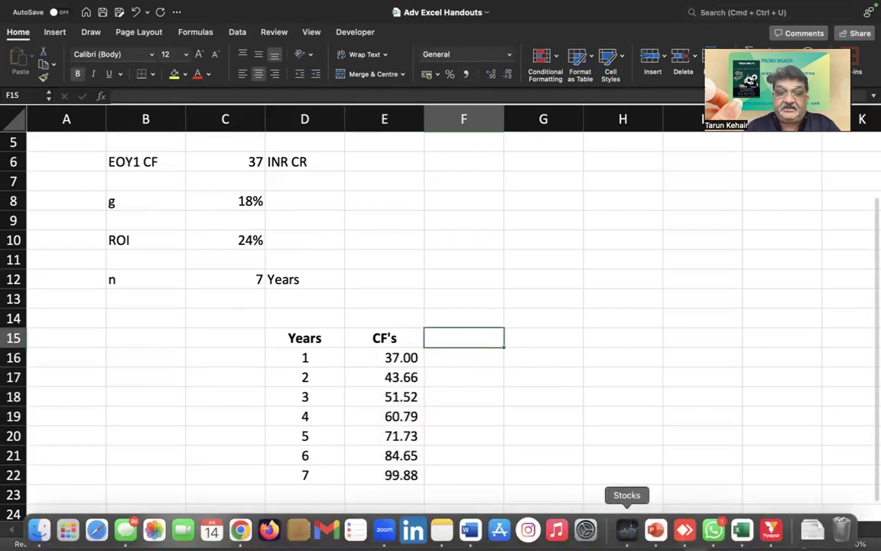
Add the heading DF's in F15 and calculate the year 1 discount factor in F16 with =1/(1+C10)^D16
text(DF's)
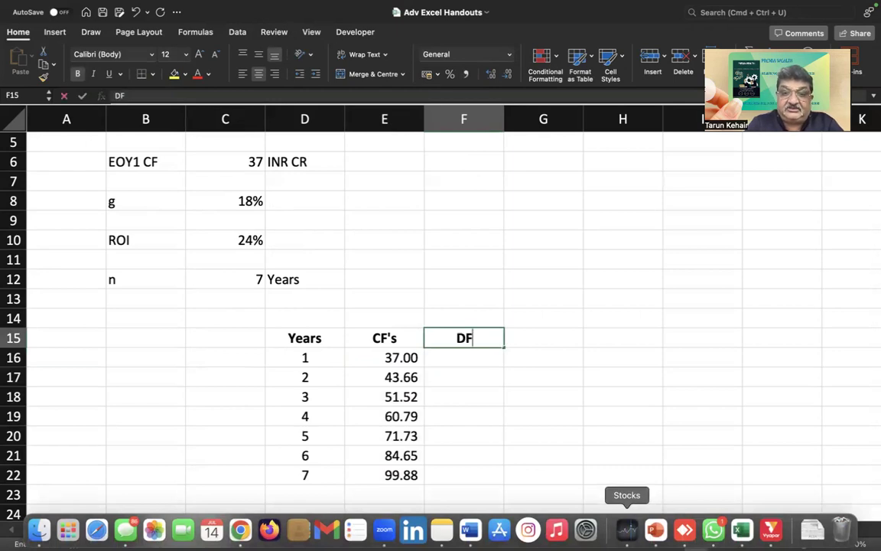
key(Return)
text(=1/)
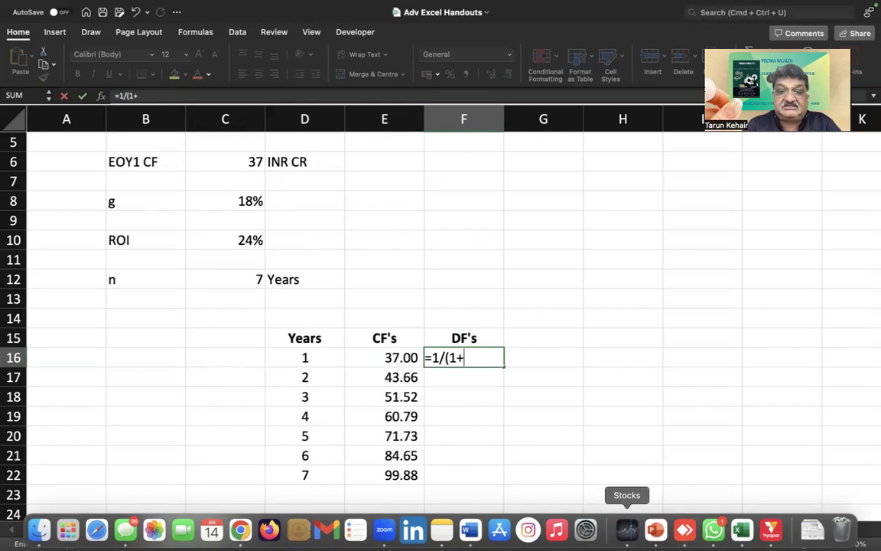
text((1+)
click(242, 239)
text()^1)
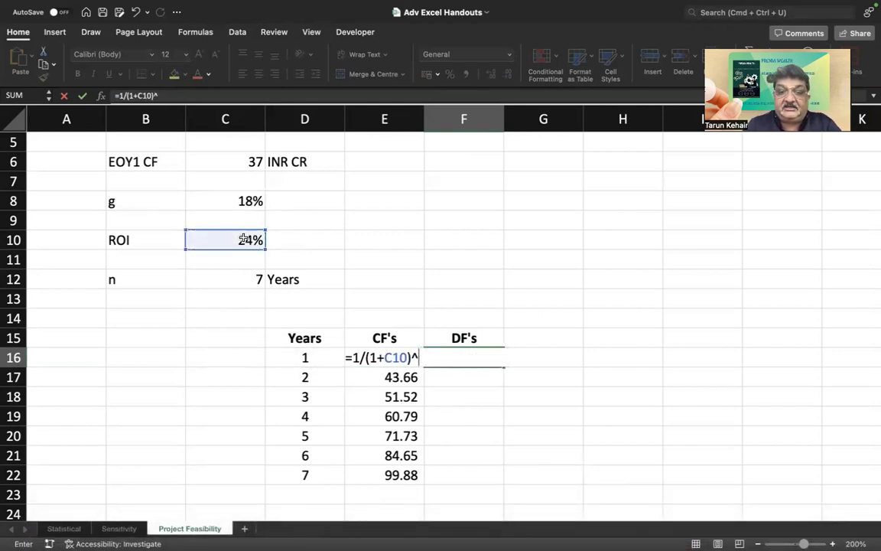
click(300, 360)
key(Return)
key(Up)
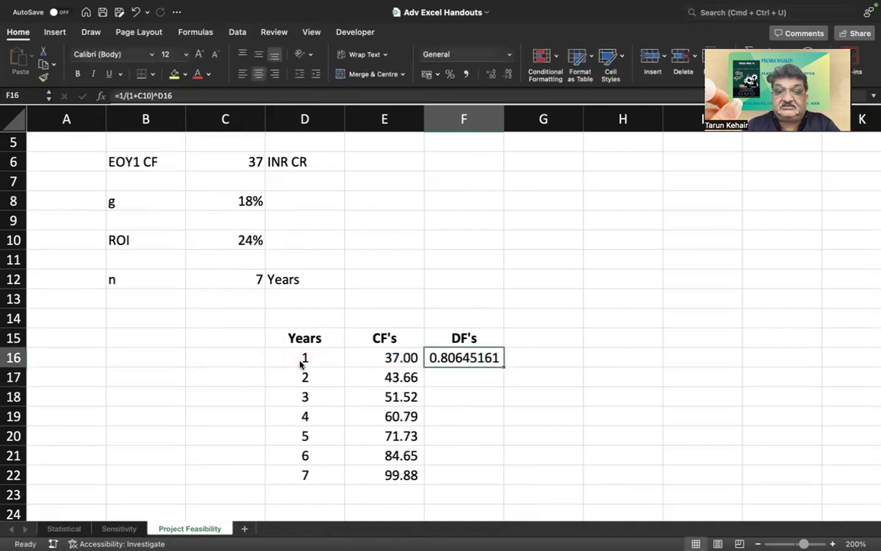
Make the ROI reference in F16 absolute as $C$10 and fill the formula down to F22 in two-decimal comma style
click(138, 95)
key(F4)
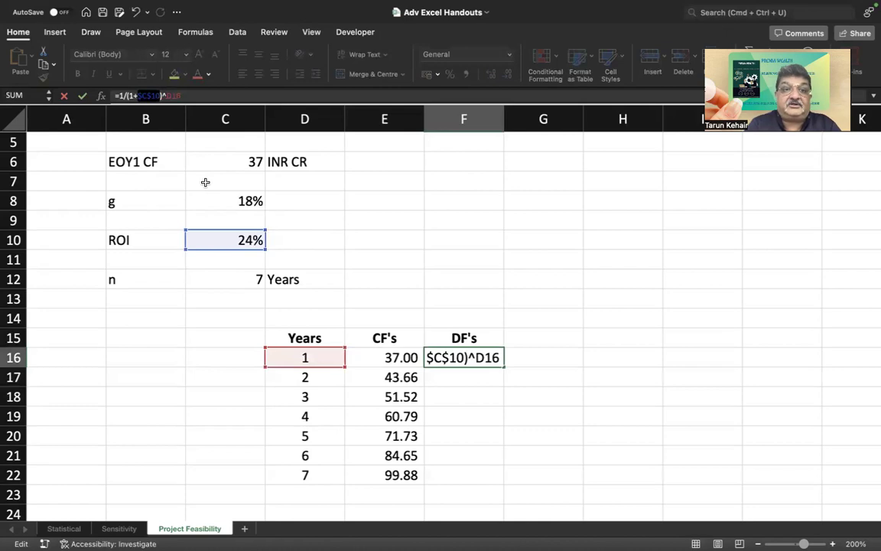
key(Return)
key(Up)
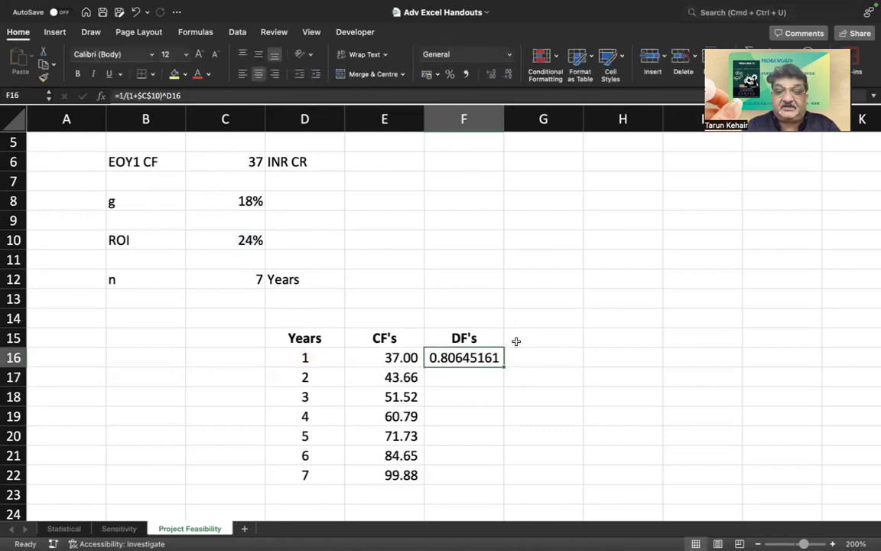
double_click(504, 368)
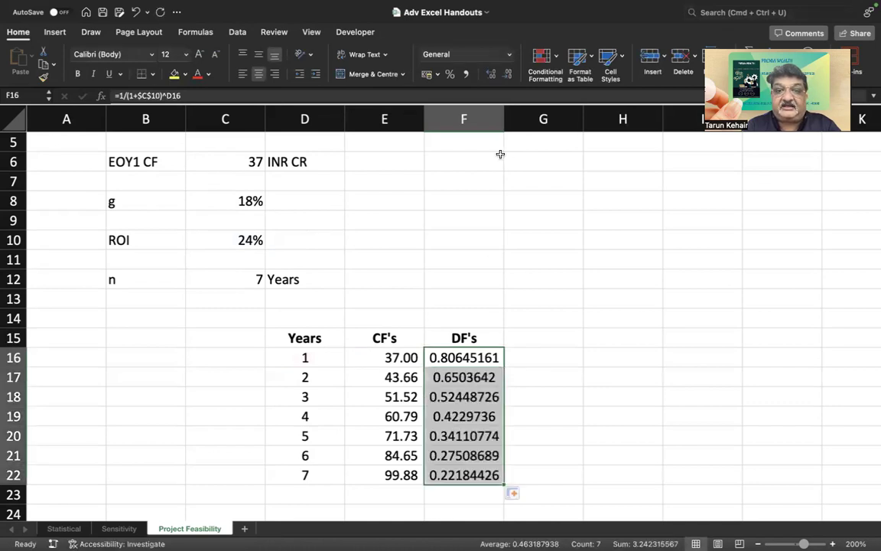
click(465, 75)
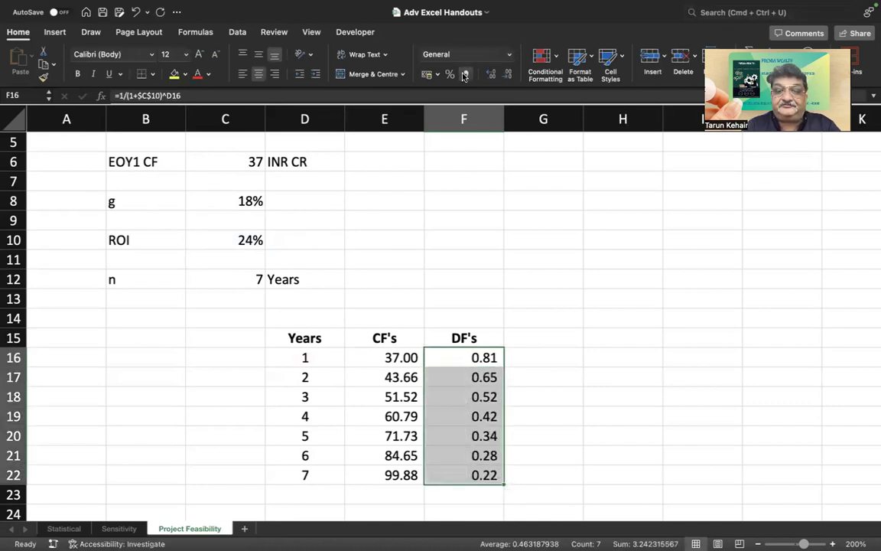
Add the heading PV's in G15 and calculate the year 1 present value in G16 with =E16*F16
click(543, 337)
text(PV's)
key(Return)
text(=)
key(Left)
key(Left)
text(*)
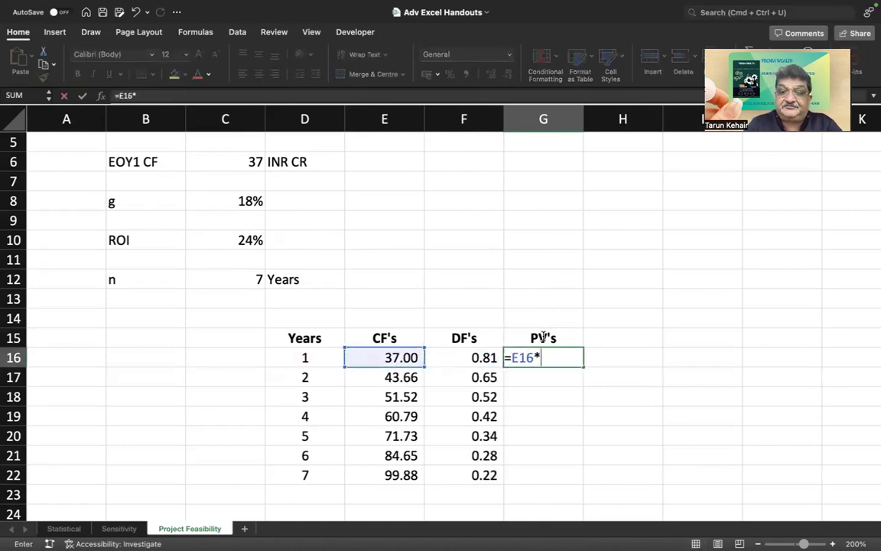
key(Left)
key(Return)
key(Up)
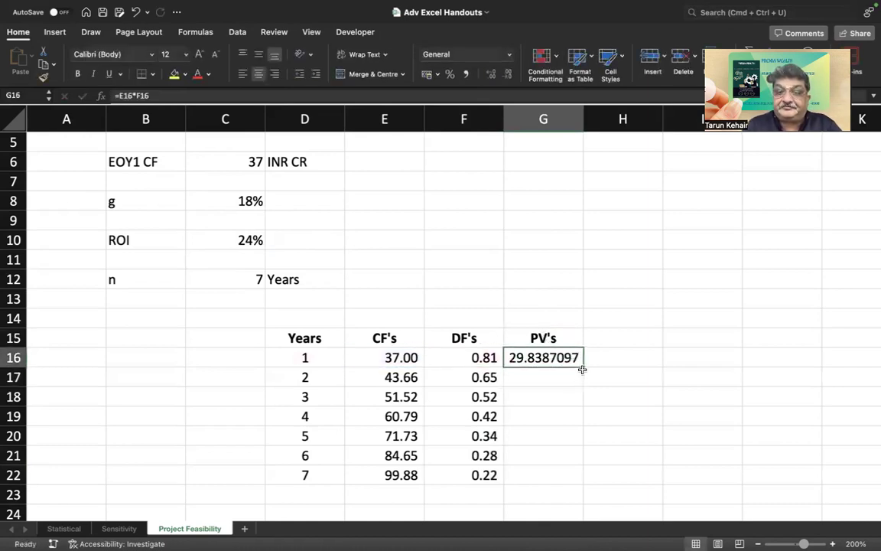
Fill the present value formula down to G22 in two-decimal comma style and underline G22
double_click(582, 370)
key(ctrl+shift+1)
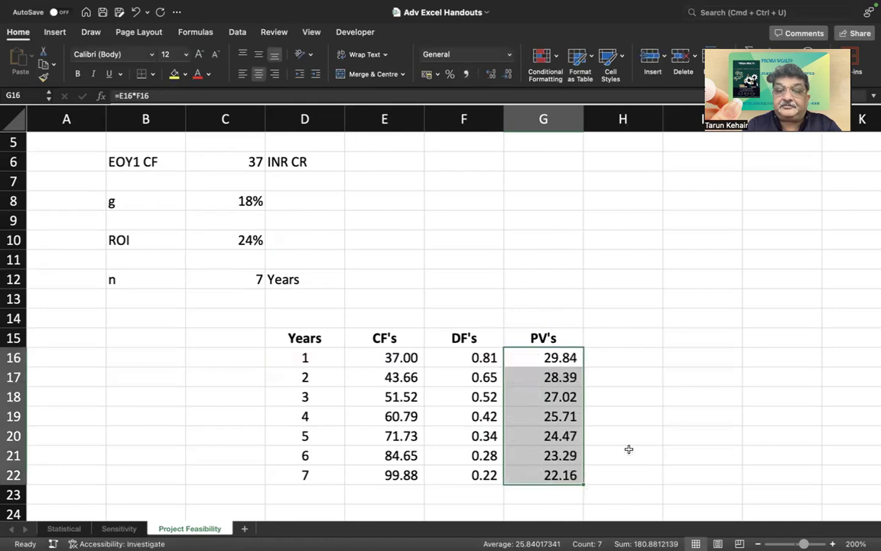
click(559, 475)
key(ctrl+u)
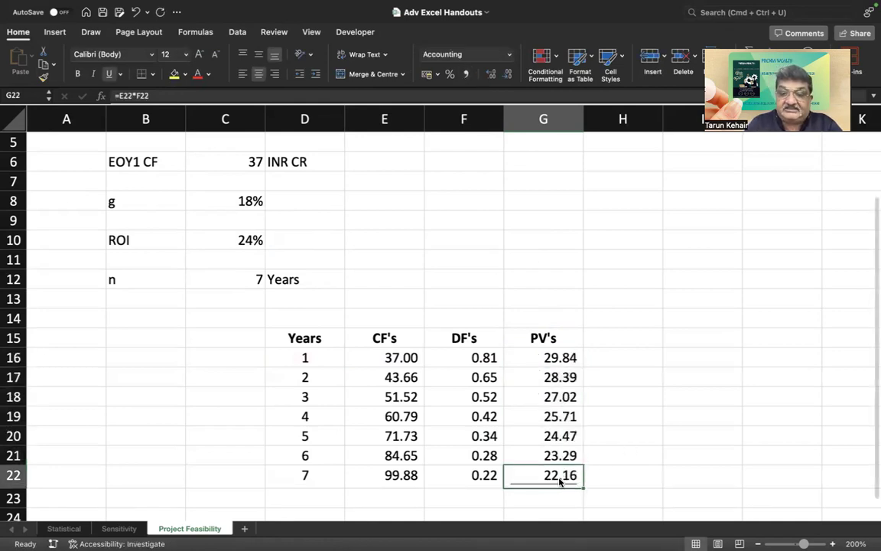
Enter the label PV (CI's) in F24 below the discount factors
key(Down)
key(Down)
key(Left)
text(PV ()
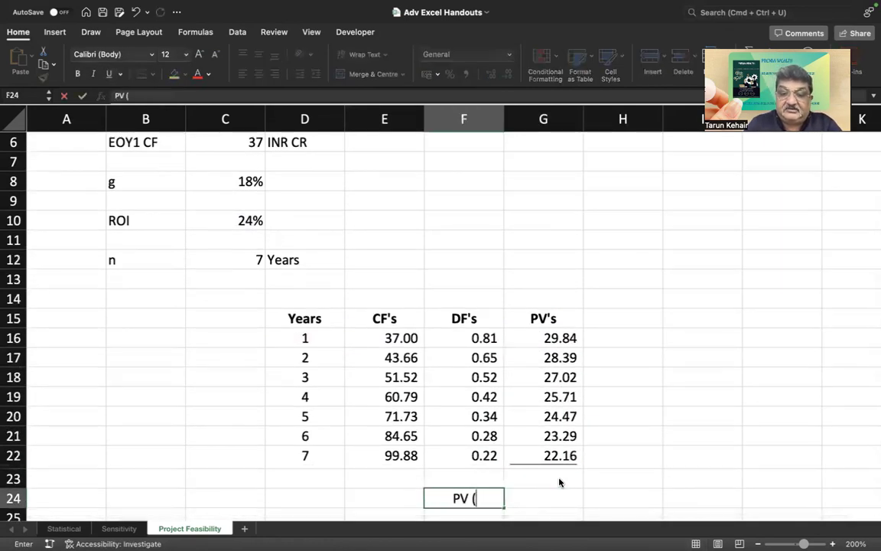
text(CI's))
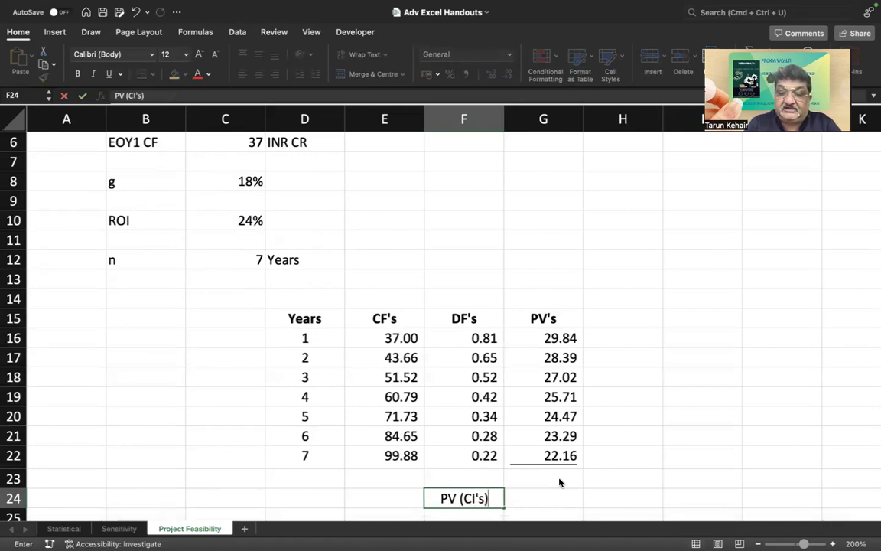
key(Tab)
Total the present values in G24 with the formula =SUM(G16:G22)
text(=su)
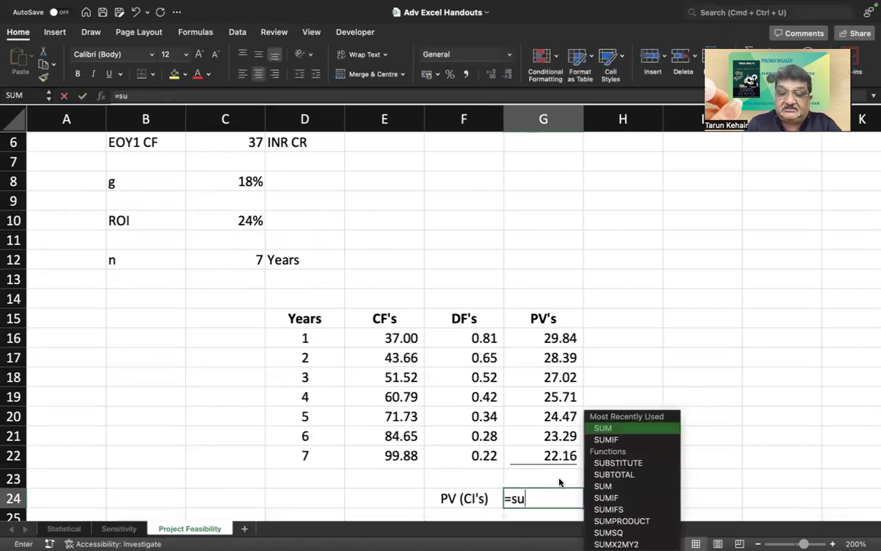
text(jm)
key(BackSpace)
key(BackSpace)
text(m()
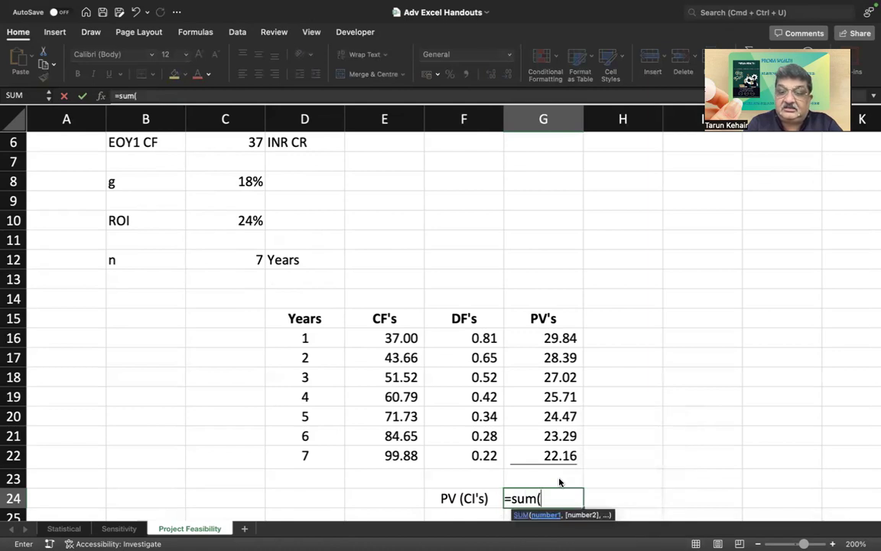
key(Up)
key(Up)
key(shift+Up)
key(shift+Up)
key(shift+Up)
key(shift+Up)
key(shift+Up)
key(shift+Up)
key(shift+Up)
key(shift+Down)
key(Return)
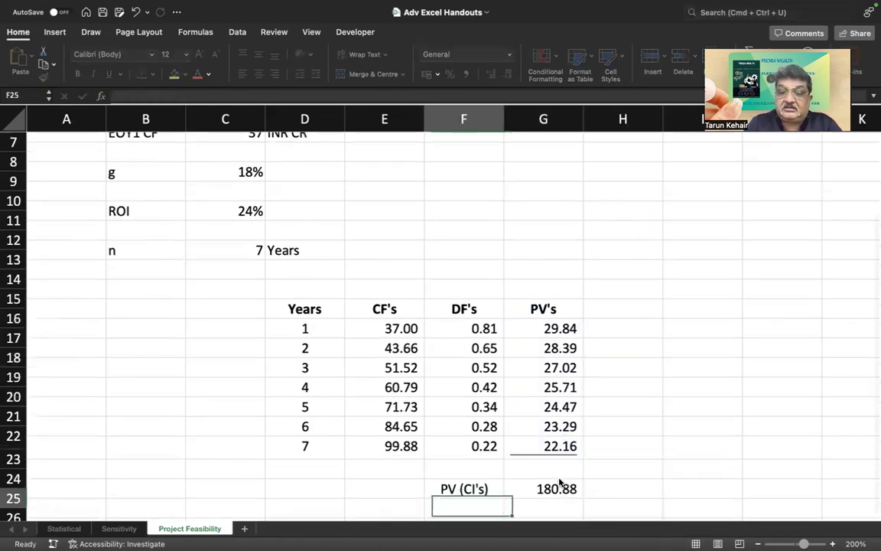
Label F26 as Init Inv and link G26 to the initial investment in C4
key(Return)
text(I)
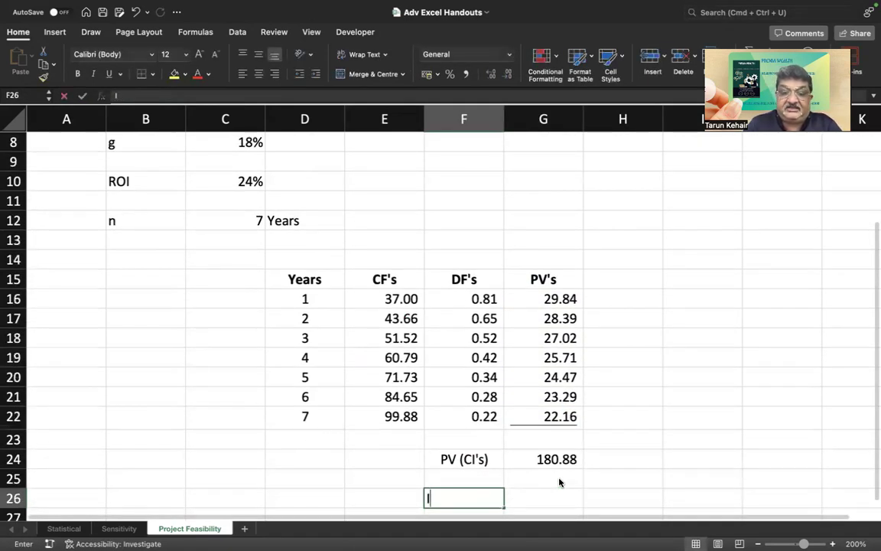
text(nit Inv)
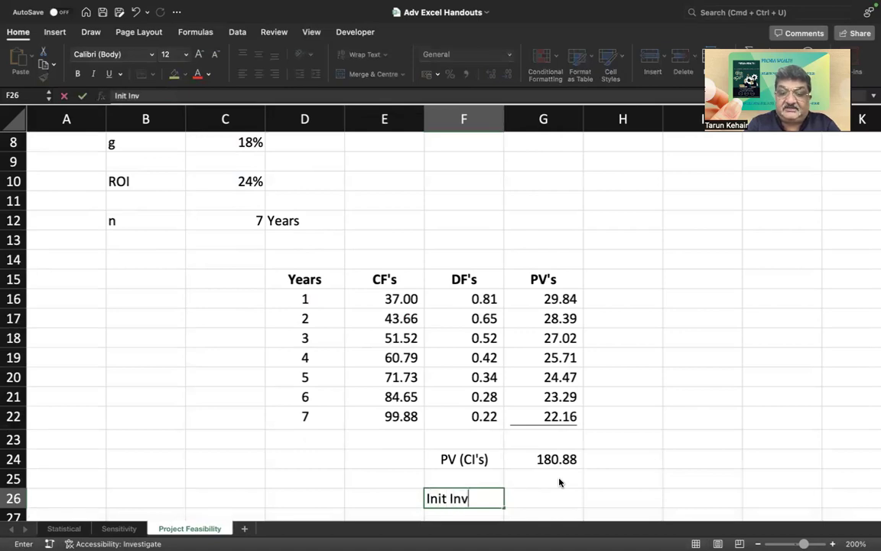
key(Tab)
text(=)
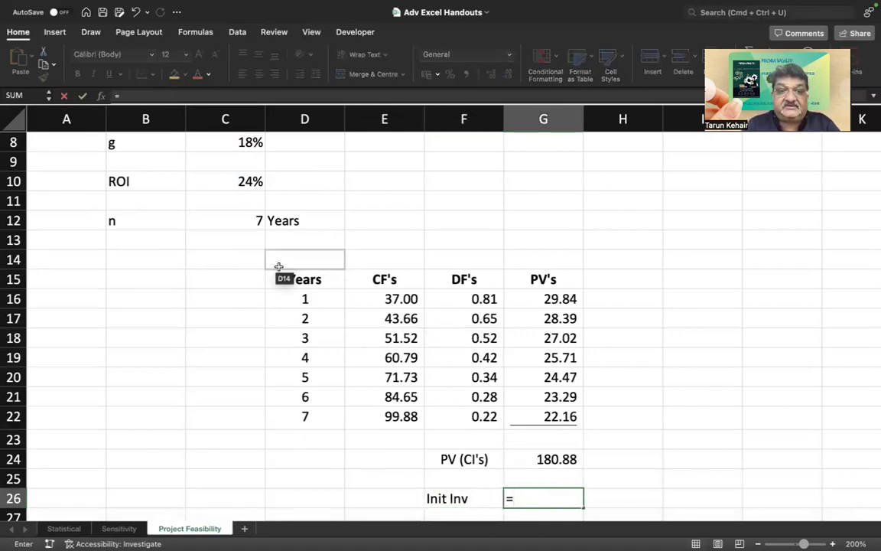
scroll(279, 264, up, 5)
click(245, 205)
key(Return)
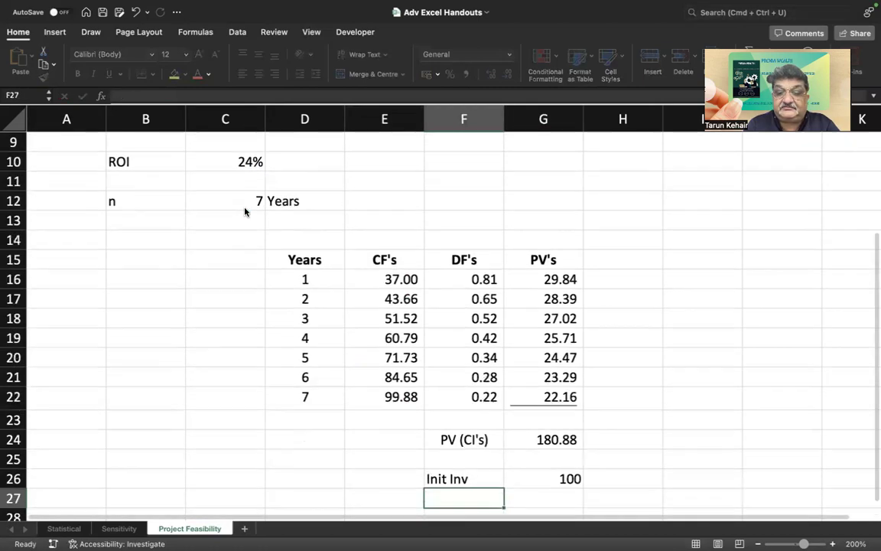
Left-align the PV (CI's) label in F24
scroll(244, 211, down, 2)
key(Up)
key(Up)
key(Up)
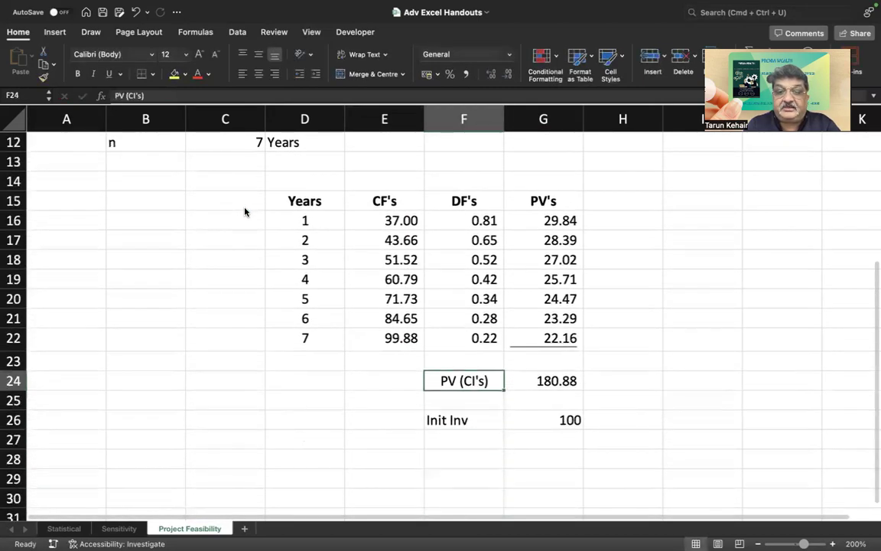
click(243, 74)
Format G24:G28 in comma style with two decimals and underline the initial investment in G26
drag(565, 380, 565, 458)
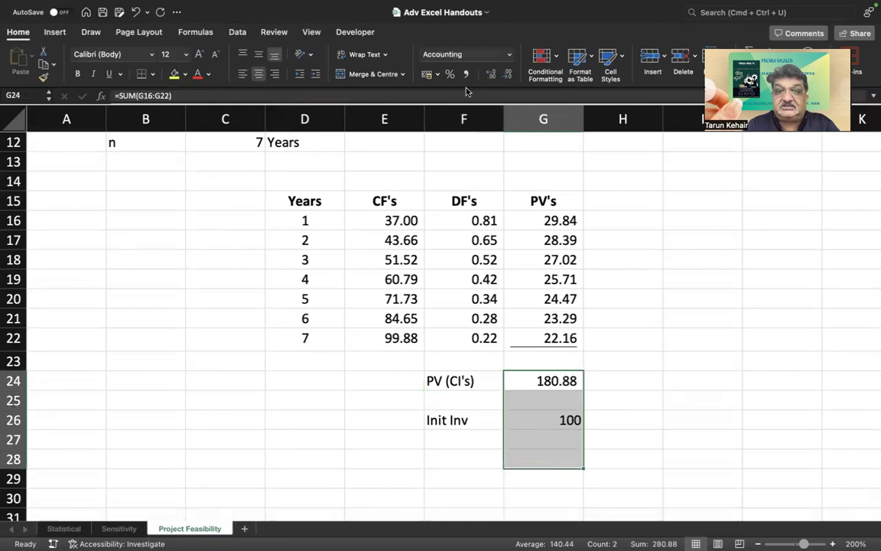
click(426, 73)
click(550, 417)
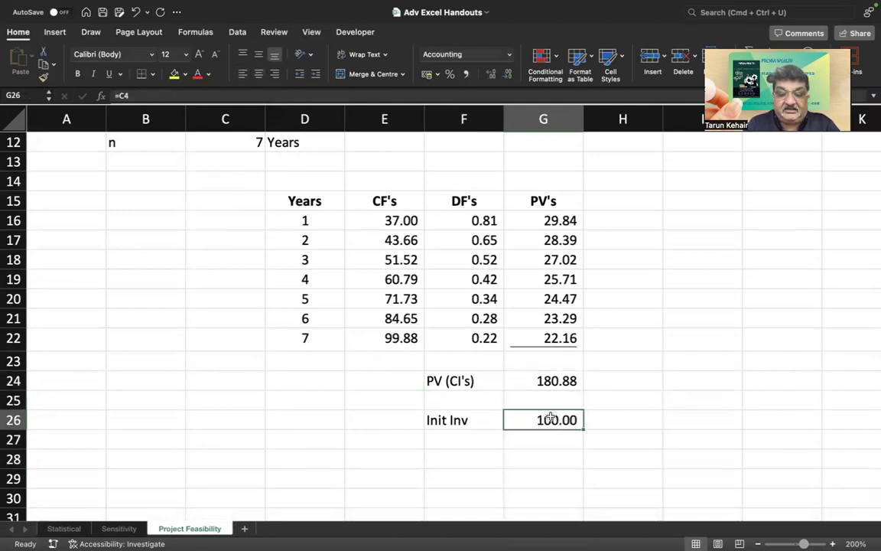
key(super+u)
Label F28 as NPV and calculate it in G28 with the formula =G24-G26
key(Down)
key(Down)
key(Left)
text(N)
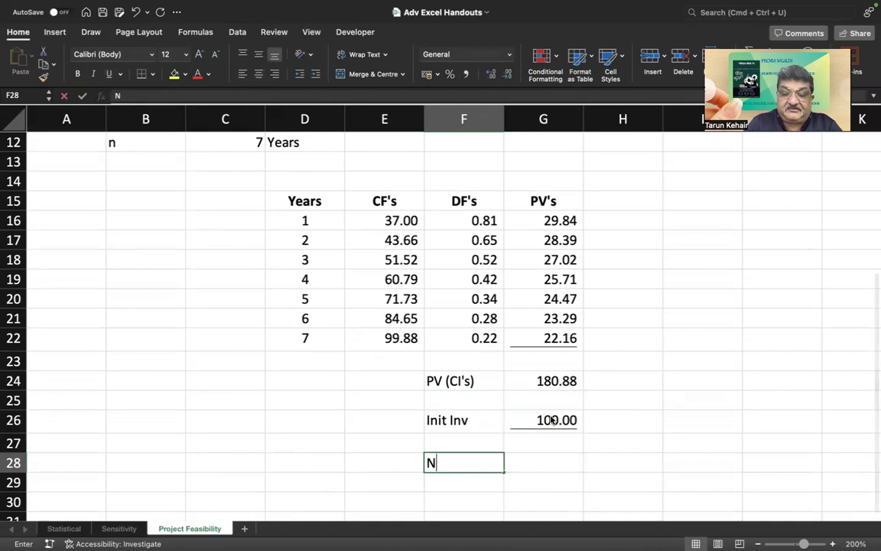
text(PV)
key(Right)
text(=)
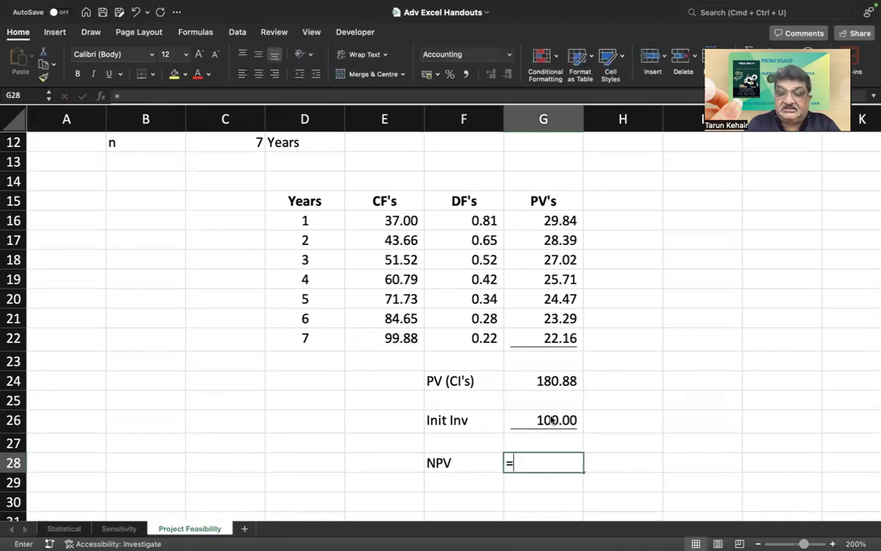
key(Up)
key(Up)
key(Up)
key(Up)
text(-)
key(Up)
key(Up)
key(Return)
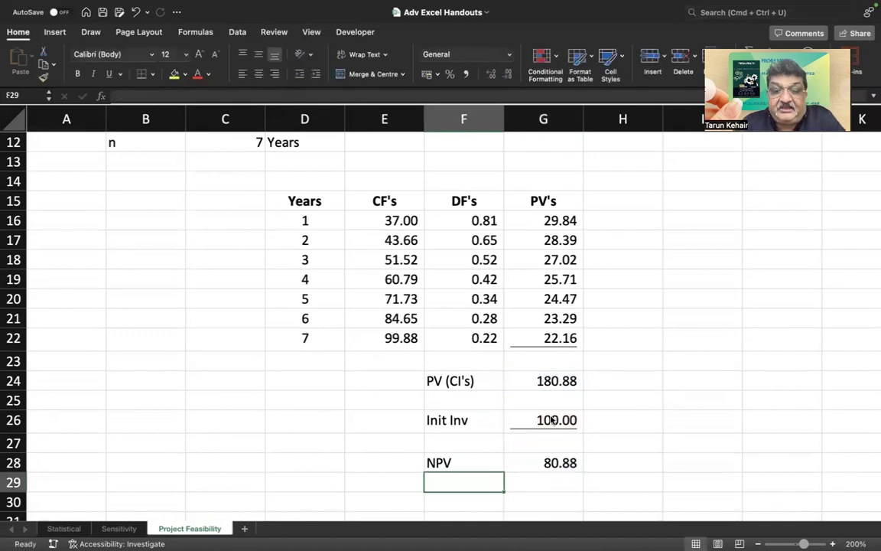
Highlight the NPV label and value in F28:G28 with a yellow fill
drag(444, 463, 557, 462)
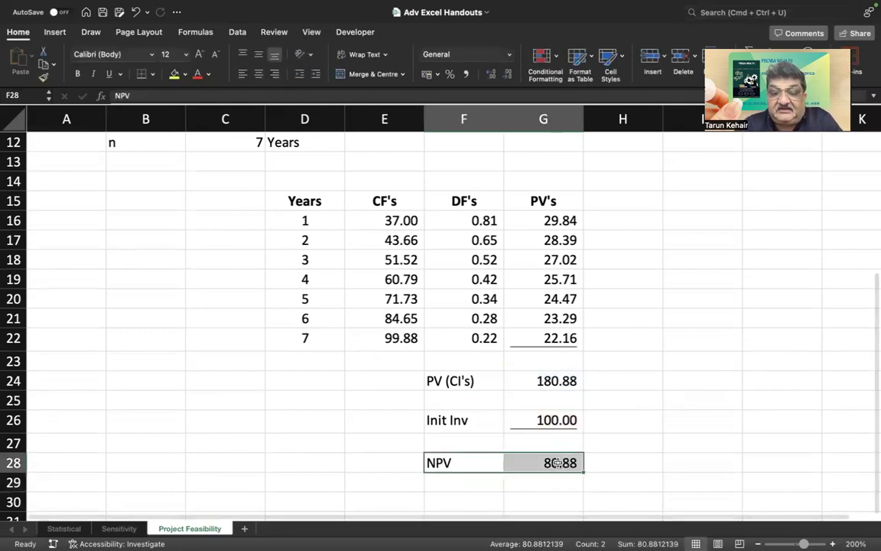
click(174, 73)
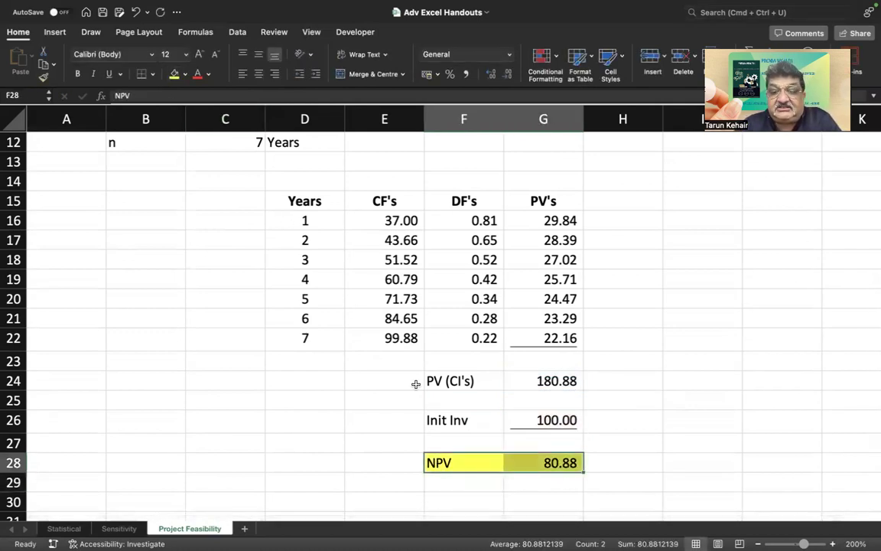
click(626, 424)
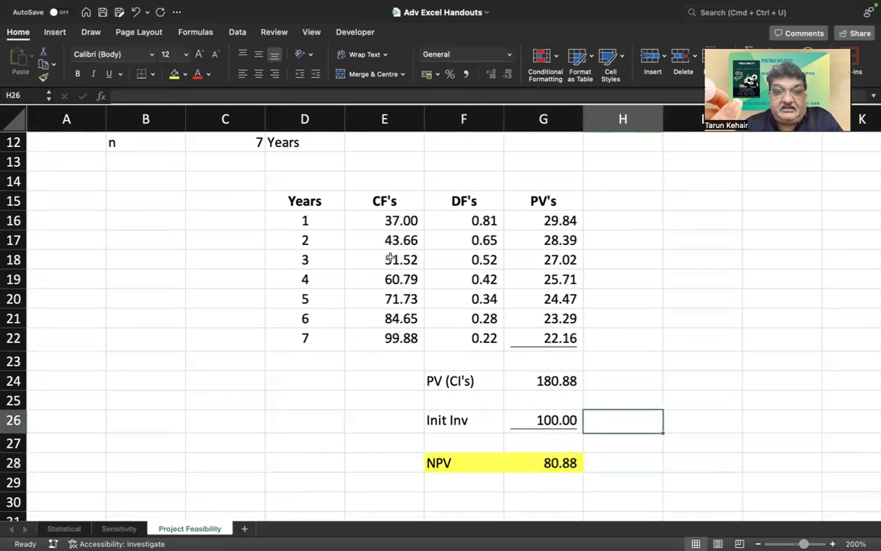
scroll(390, 258, up, 4)
scroll(391, 283, down, 4)
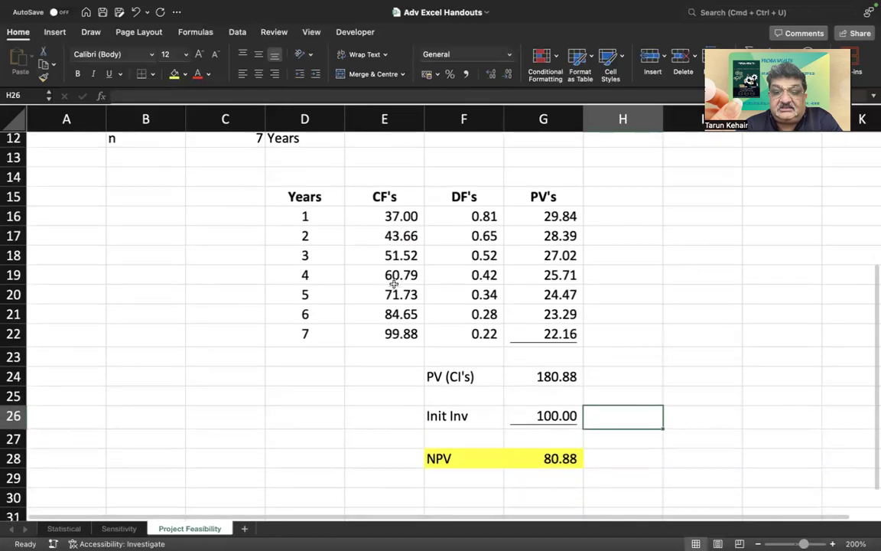
scroll(394, 283, down, 1)
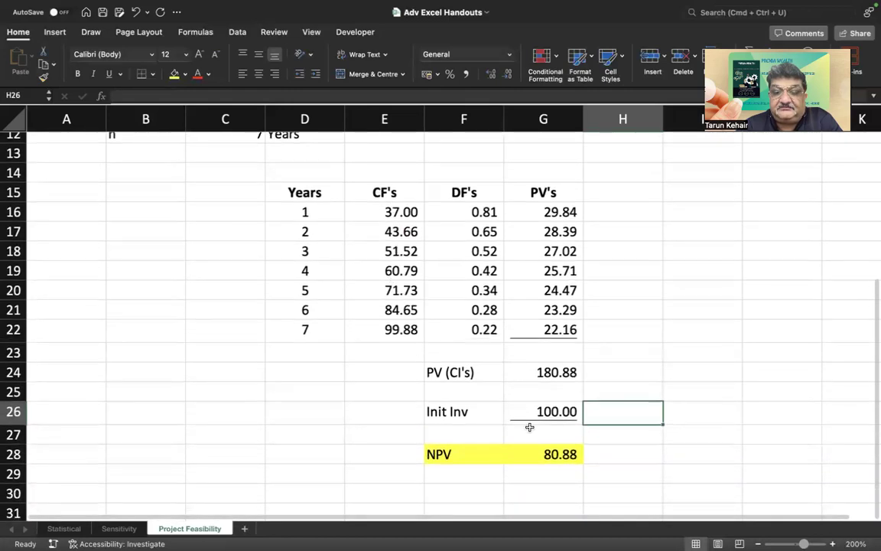
Start a new What-If scenario in the Scenario Manager and name it Grwth_Best
click(700, 455)
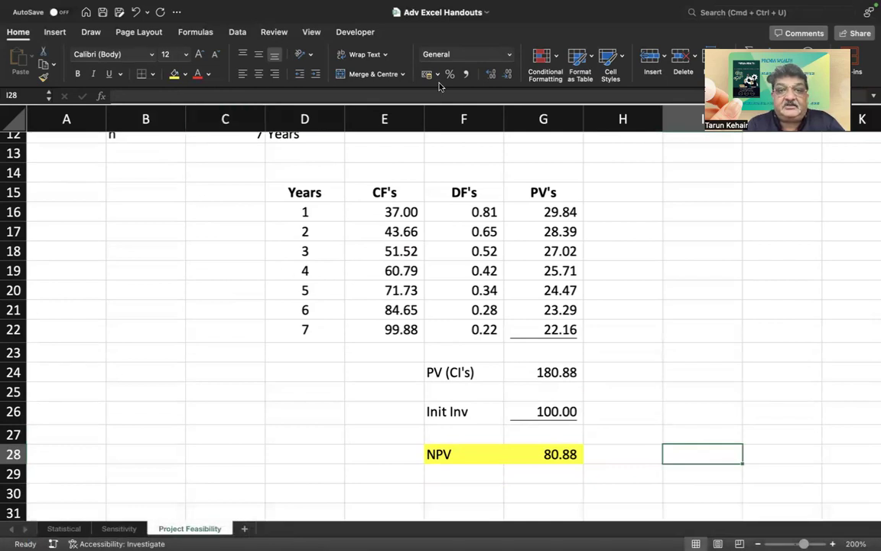
click(237, 32)
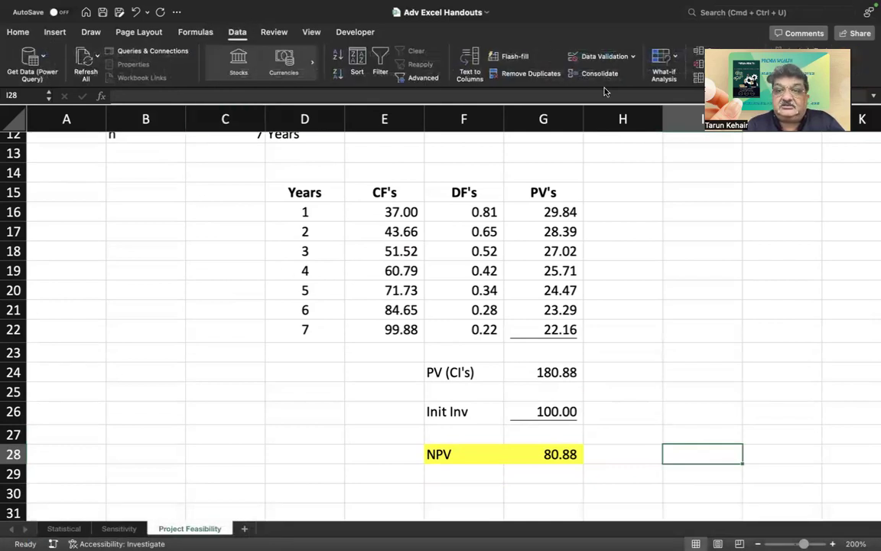
click(667, 63)
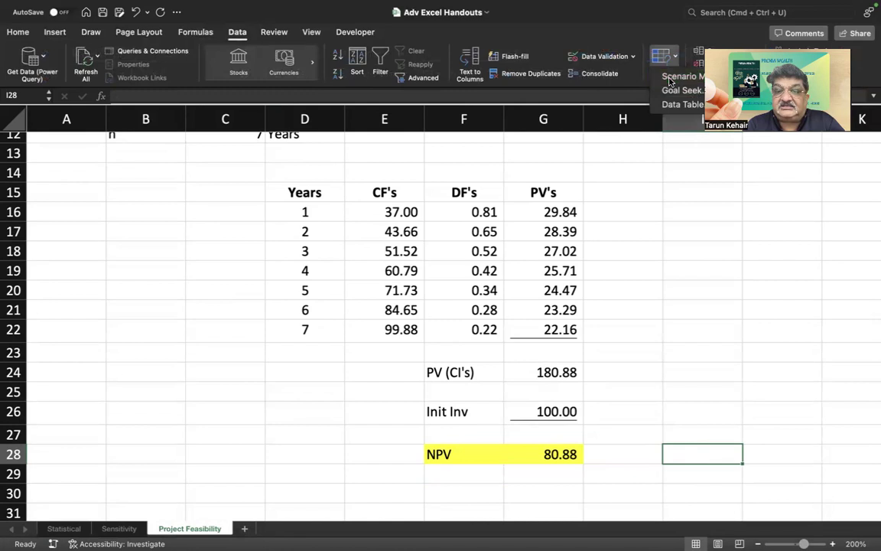
click(678, 74)
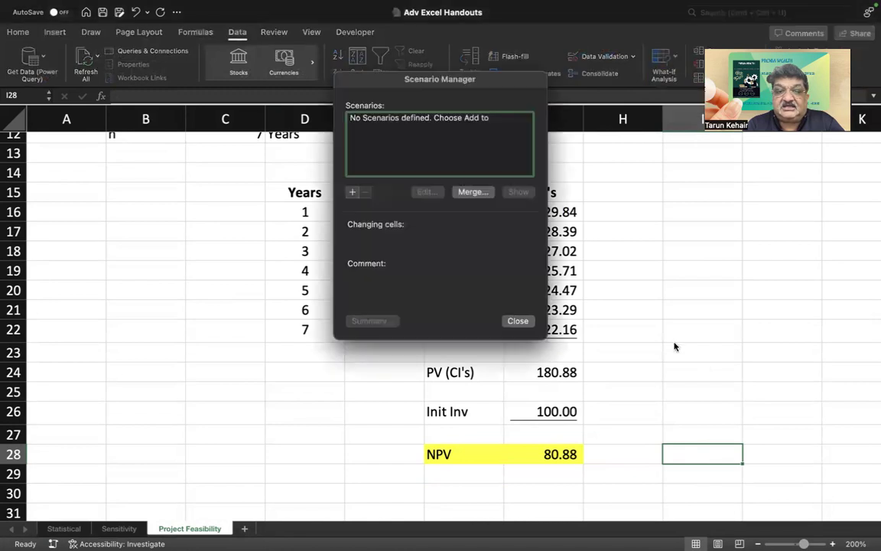
click(351, 192)
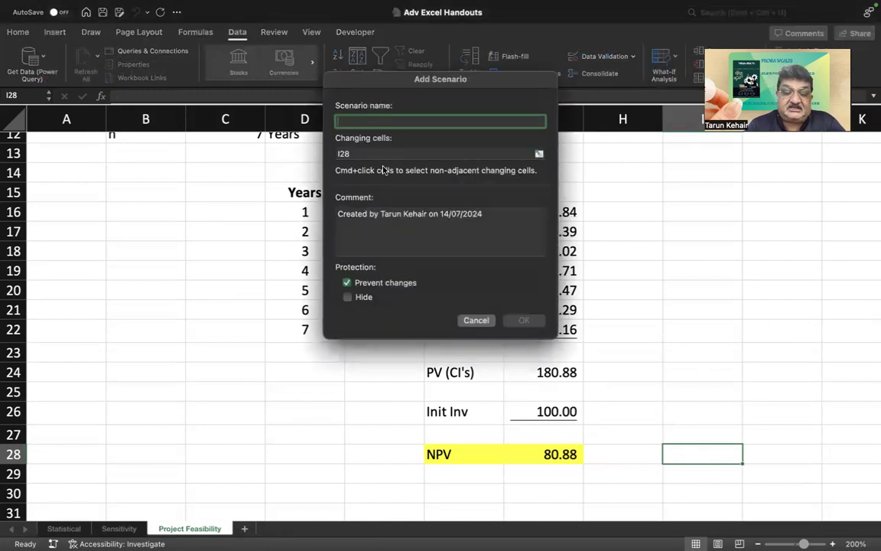
text(Grwth_Best)
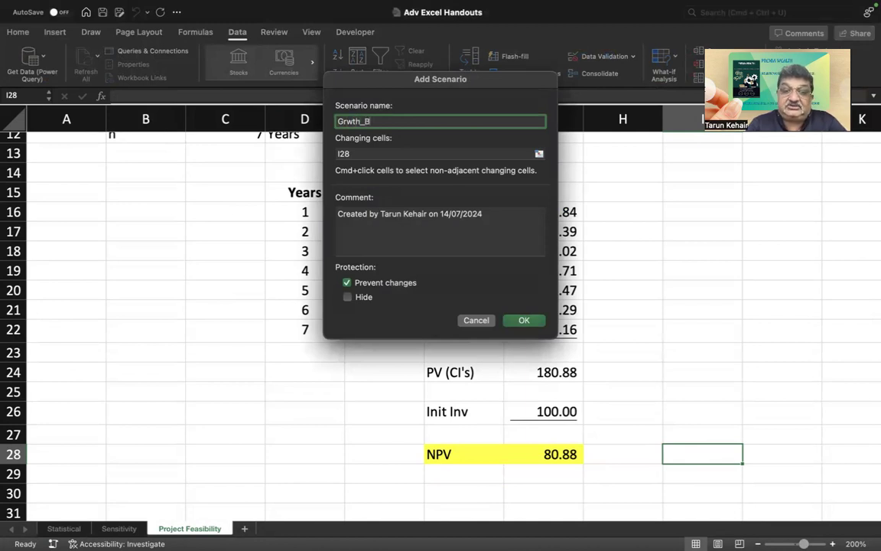
Make the growth rate in C8 the changing cell of Grwth_Best, enter 24 as its value and add the scenario
click(377, 154)
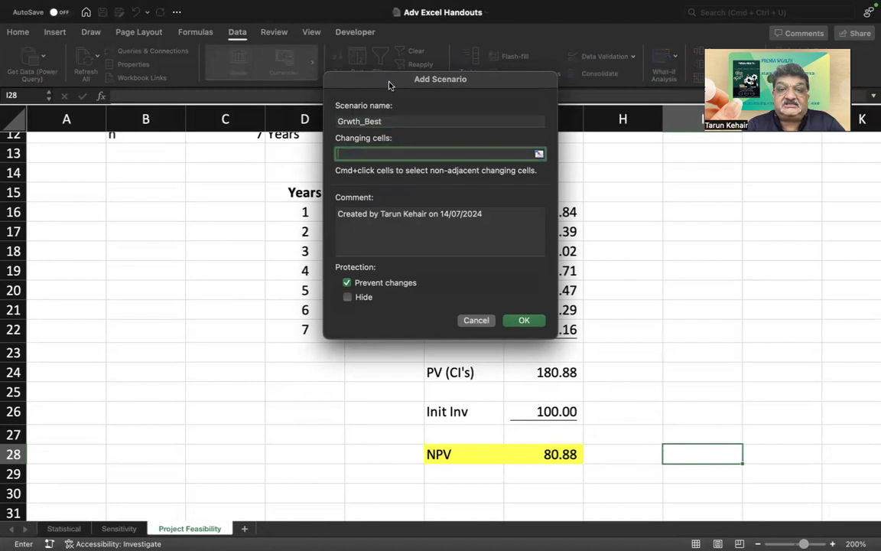
drag(389, 84, 604, 115)
scroll(384, 204, up, 5)
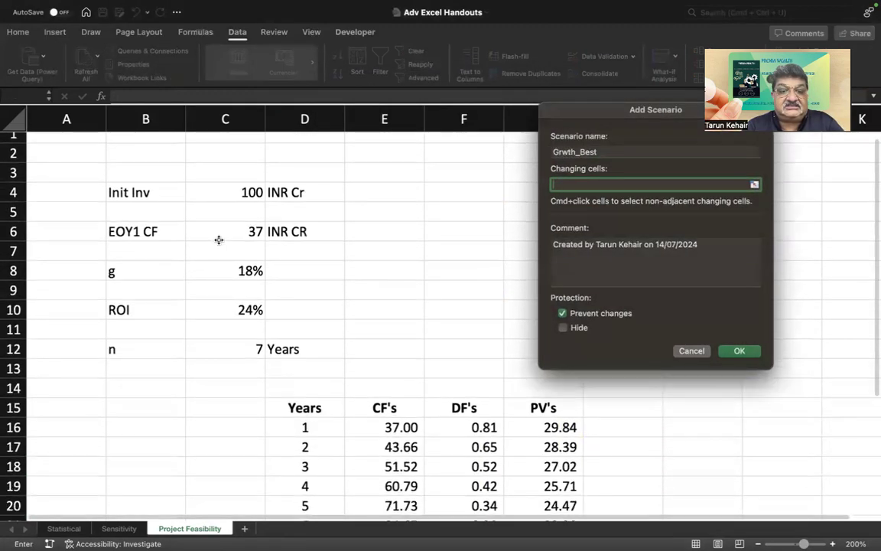
click(254, 276)
click(254, 275)
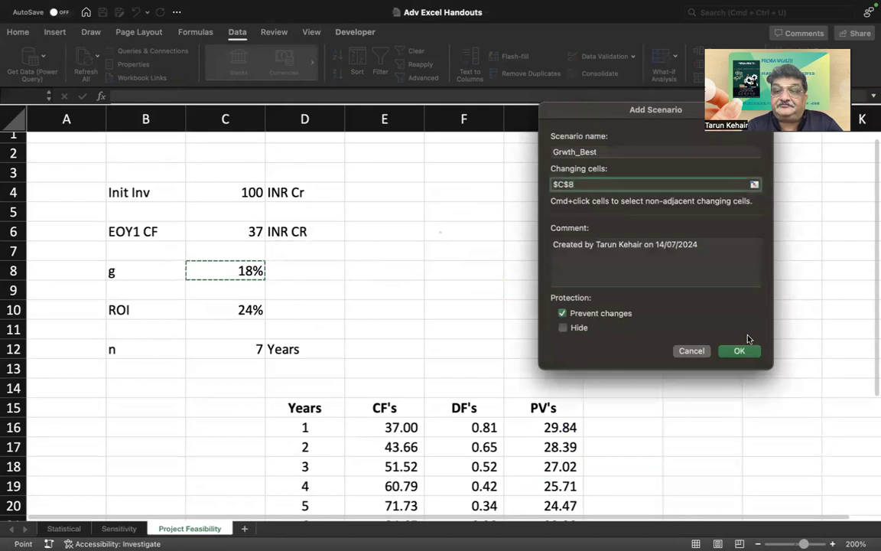
click(739, 350)
text(24)
click(365, 266)
Add a scenario named Grwth_Worst that sets the growth rate in C8 to 12%
text(Grwth)
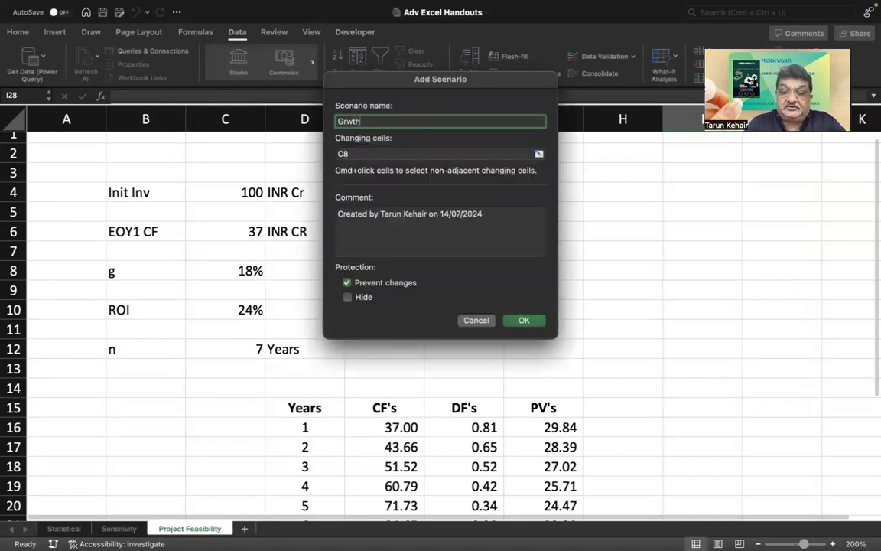
text(st)
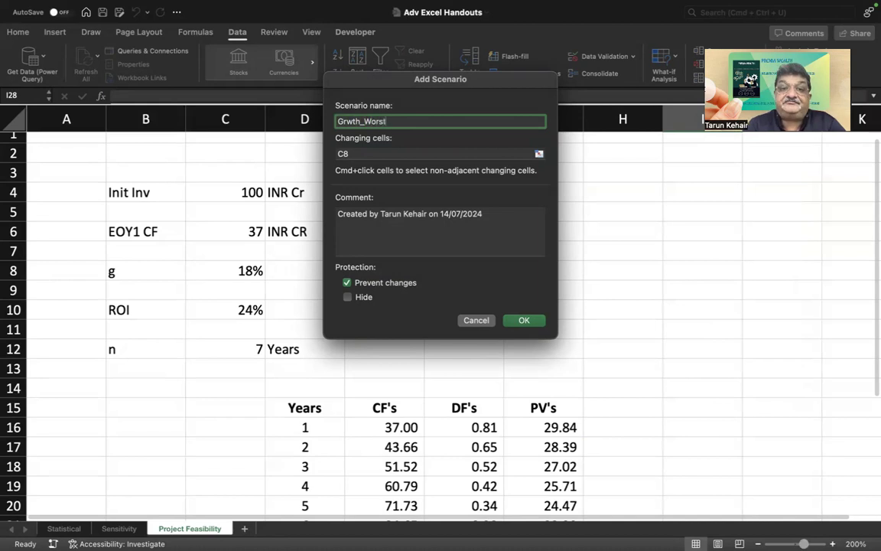
click(359, 153)
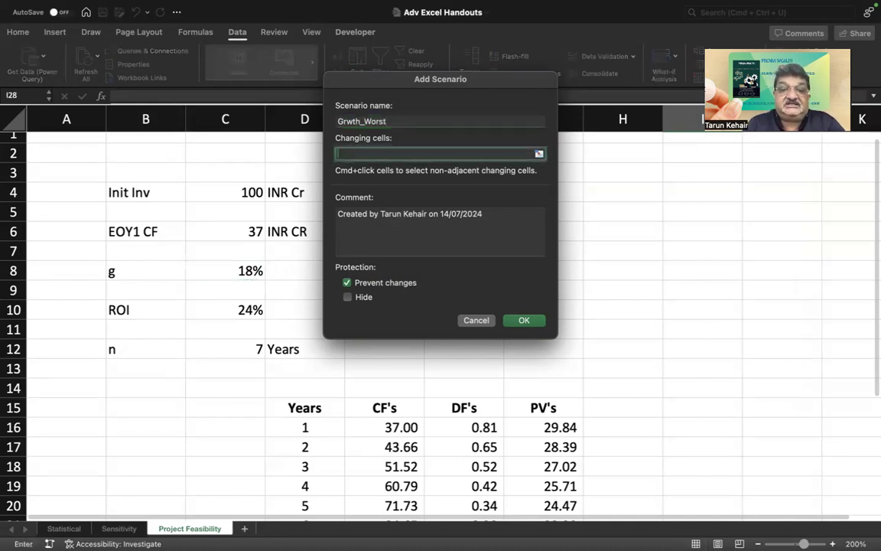
click(227, 268)
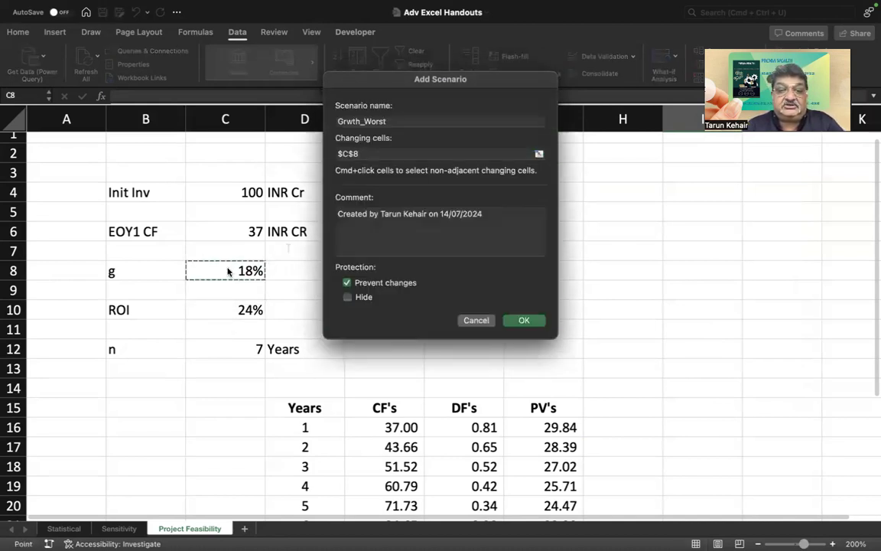
click(508, 323)
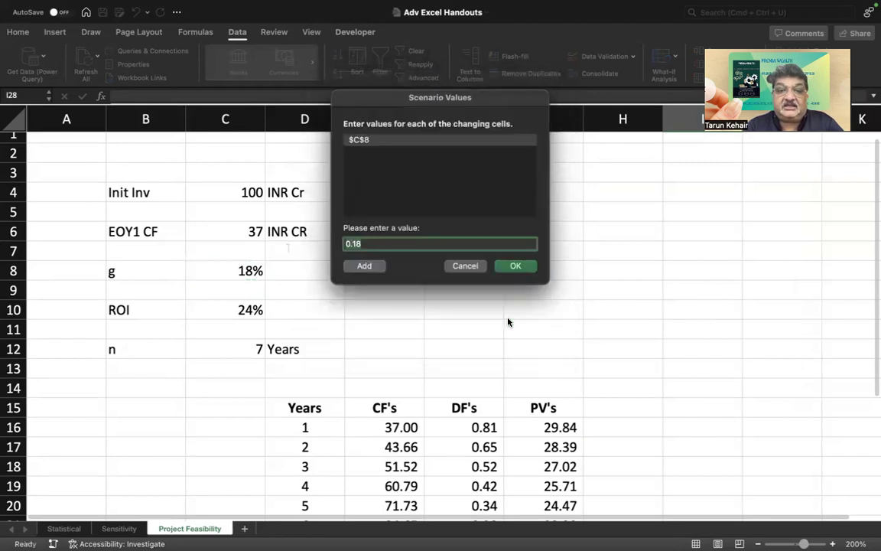
text(12%)
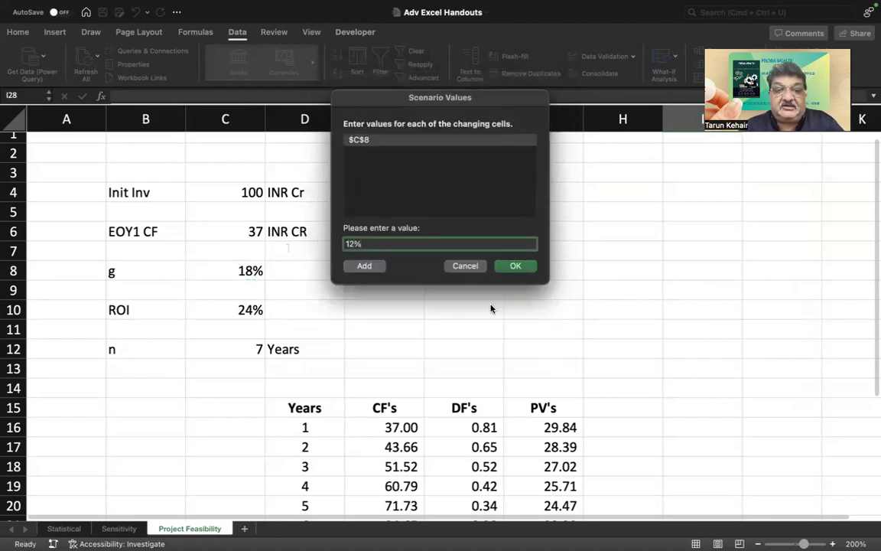
click(378, 266)
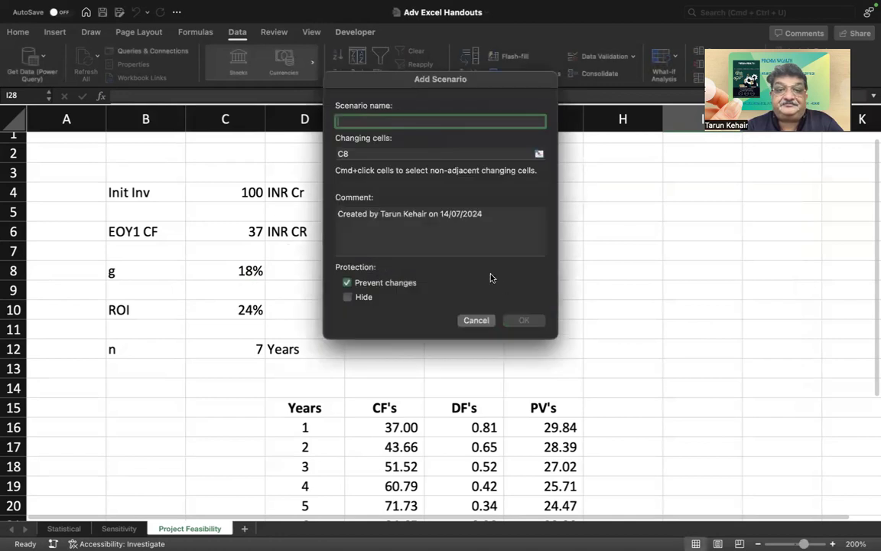
Add a scenario named COC_Best that sets the ROI in C10 to 18%
text(C)
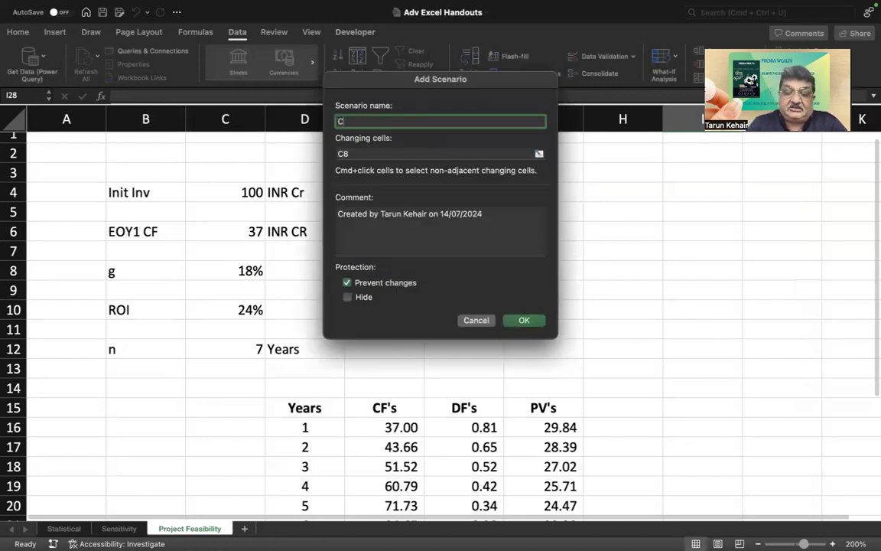
text(OC_Best)
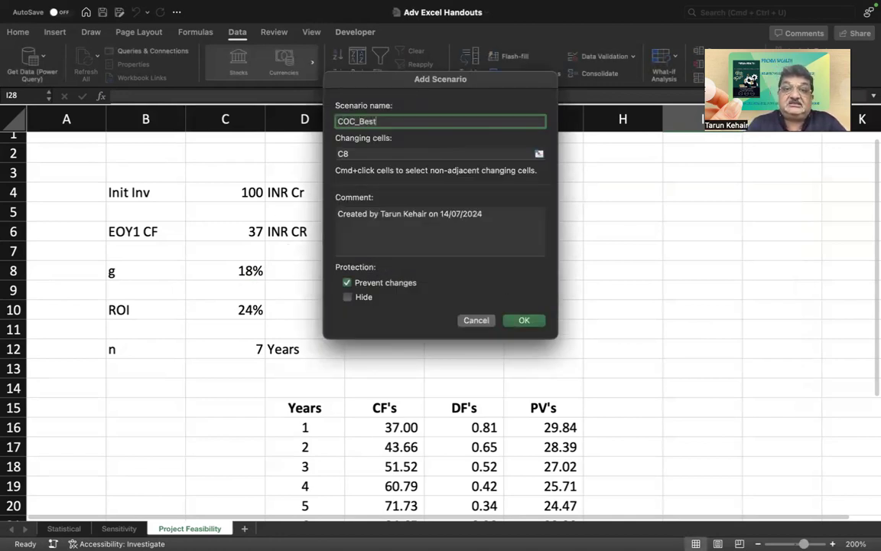
click(369, 150)
key(BackSpace)
key(BackSpace)
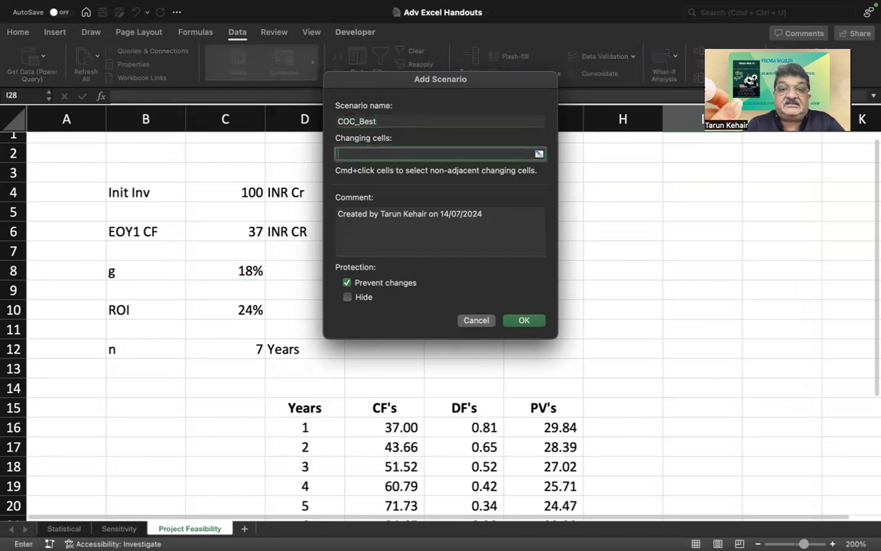
click(243, 310)
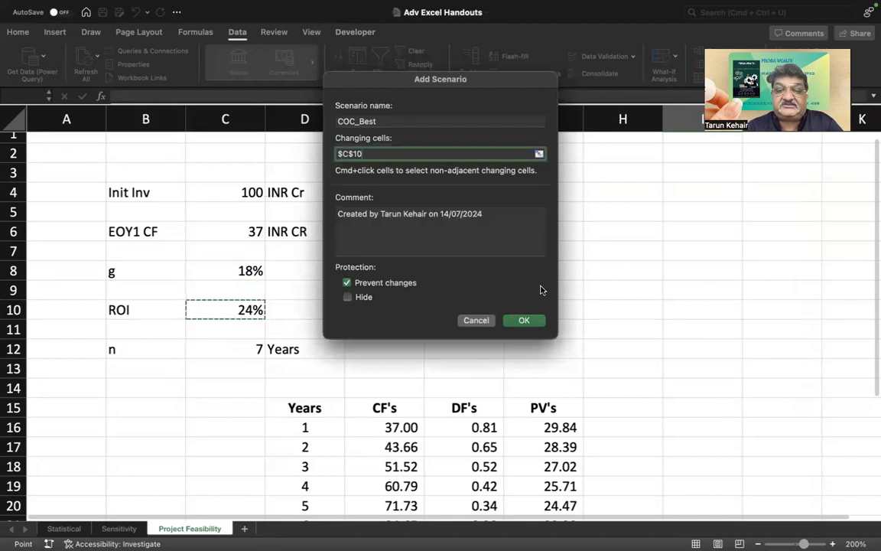
click(525, 321)
text(187)
text(%)
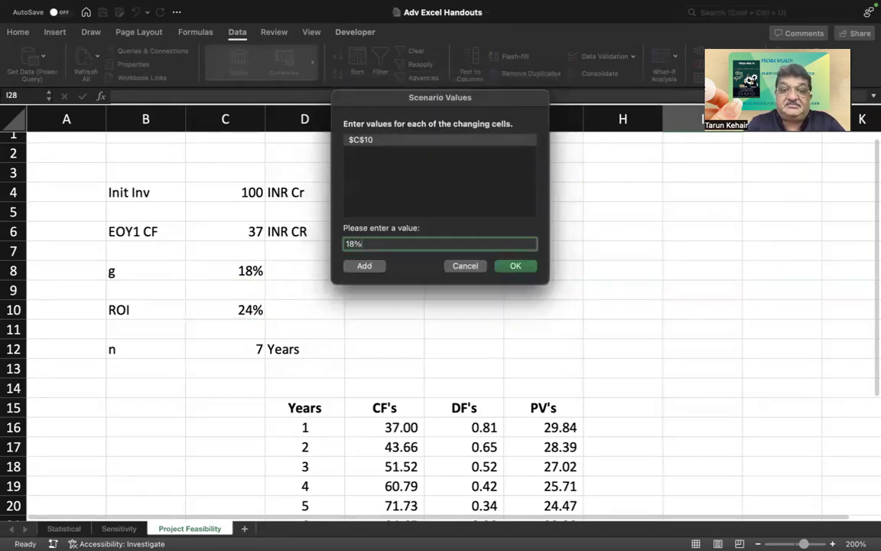
click(364, 265)
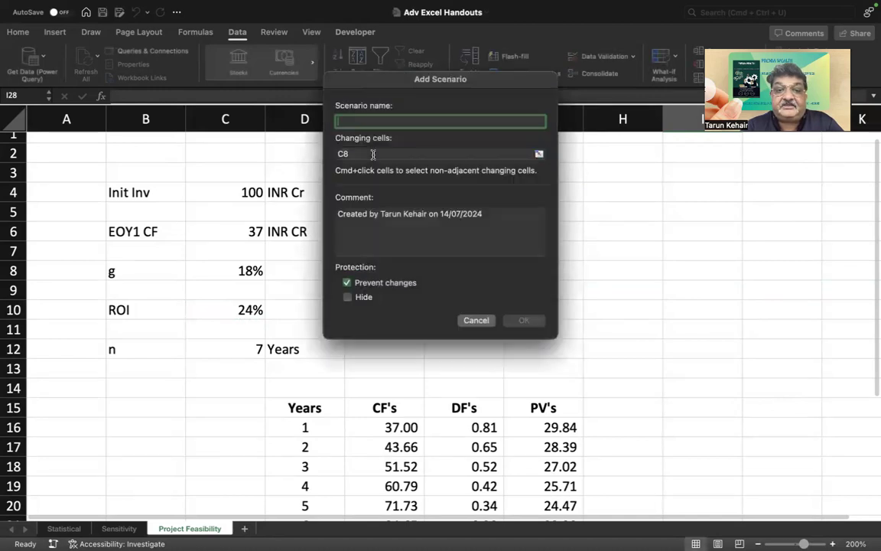
Add a scenario named COC_Worst that sets the ROI in C10 to 30%
text(Cl)
text(OC)
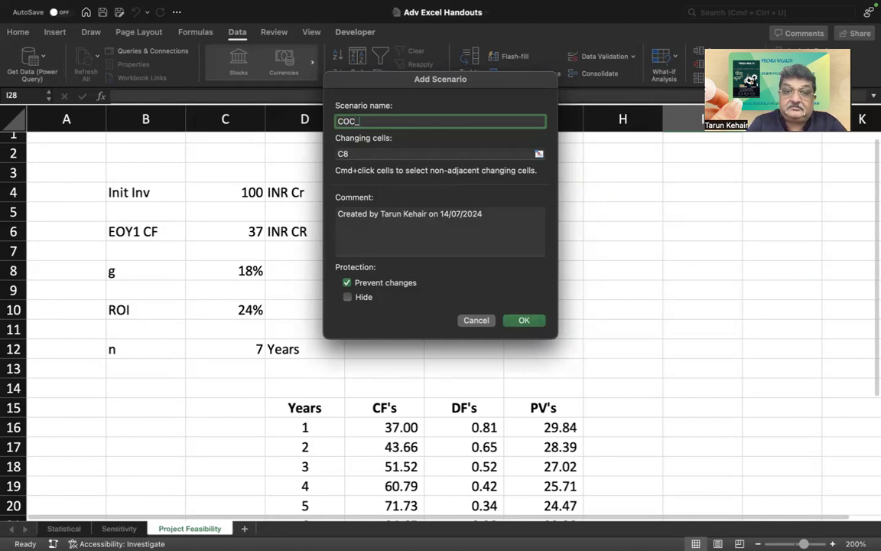
text(_Worst)
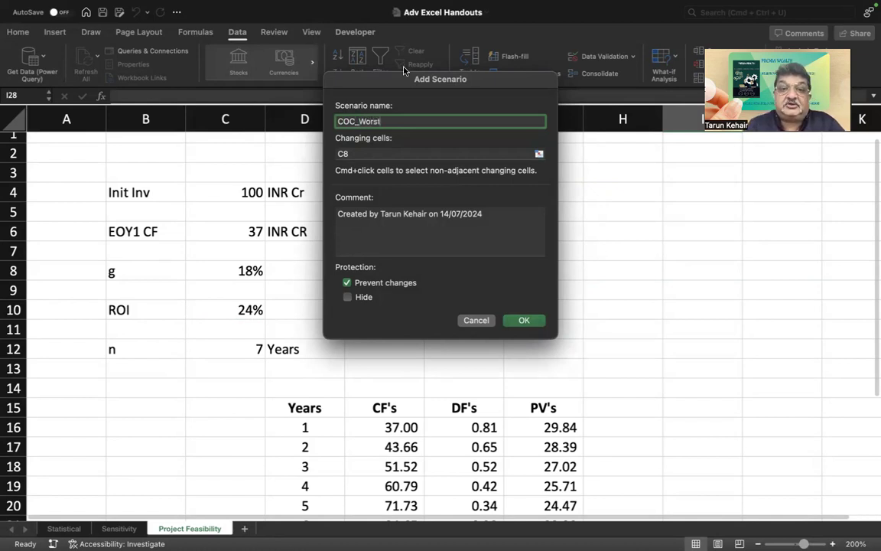
click(361, 153)
key(BackSpace)
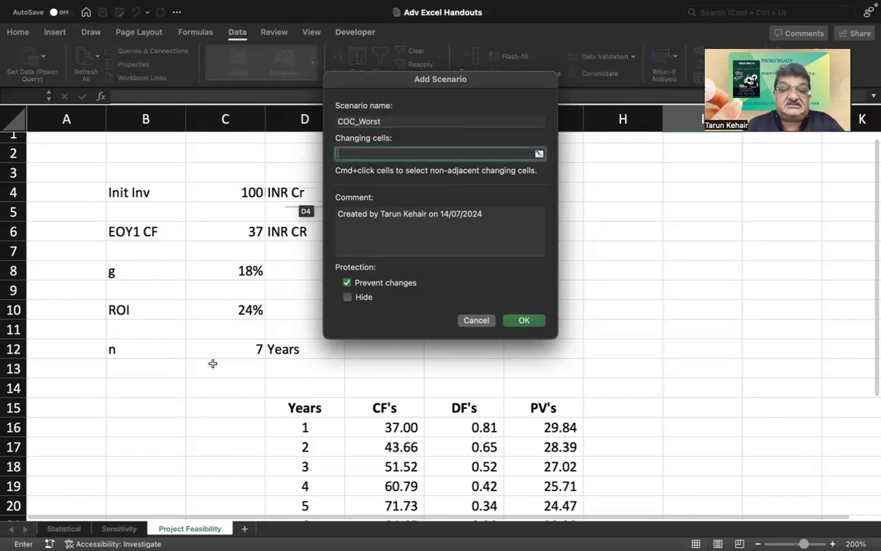
click(229, 308)
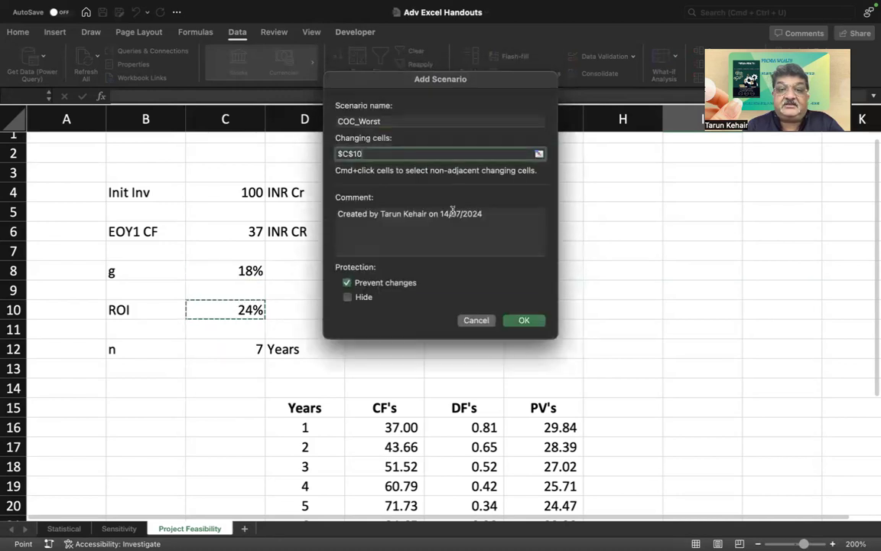
click(524, 322)
text(30%)
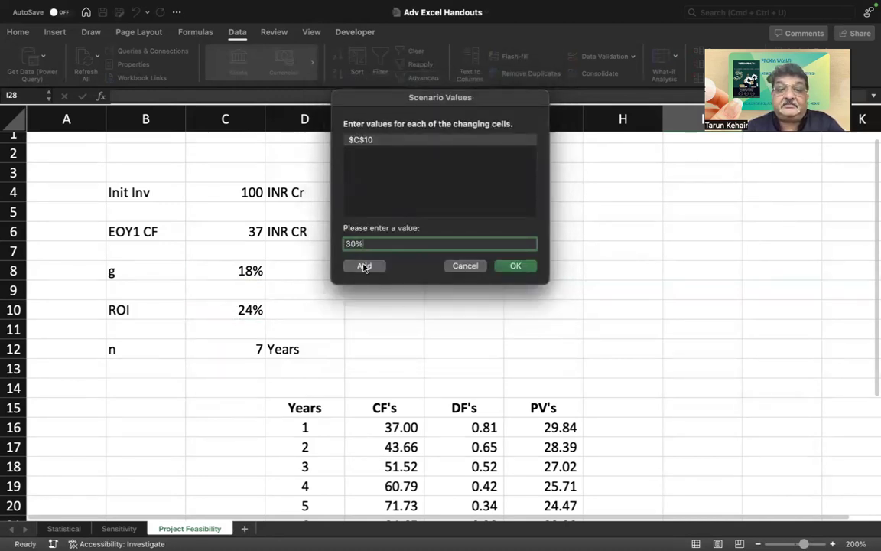
click(364, 266)
Add a scenario named EOY1CF_Best with the EOY1 CF in C6 as its changing cell
text(EOY)
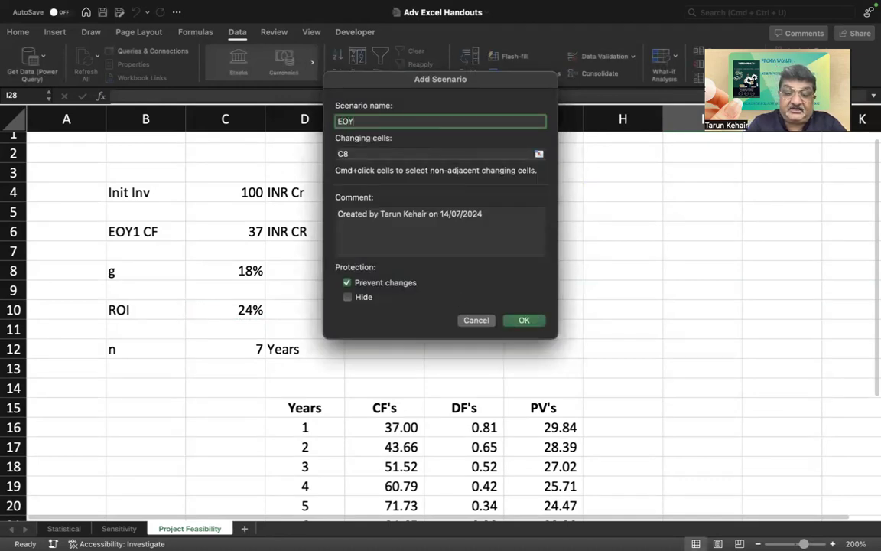
text(1CF_BVes)
key(BackSpace)
key(BackSpace)
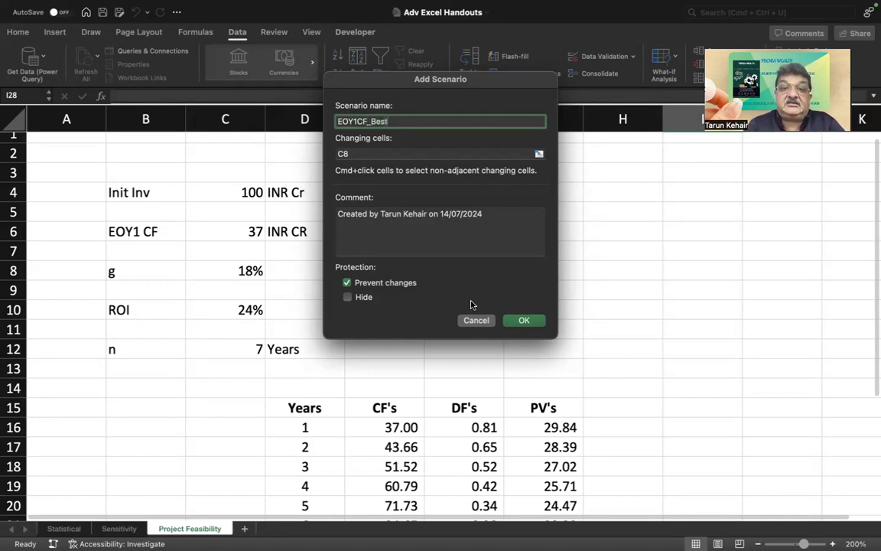
key(Tab)
key(BackSpace)
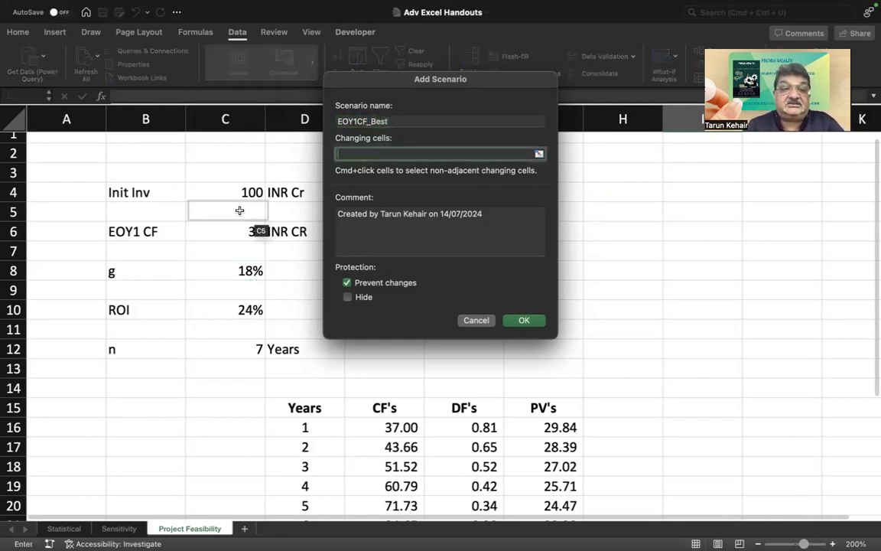
click(232, 234)
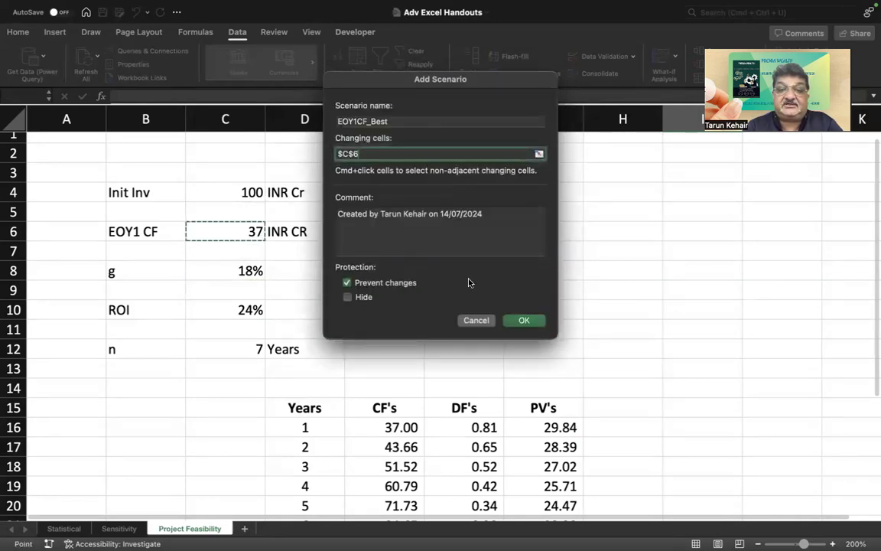
click(520, 319)
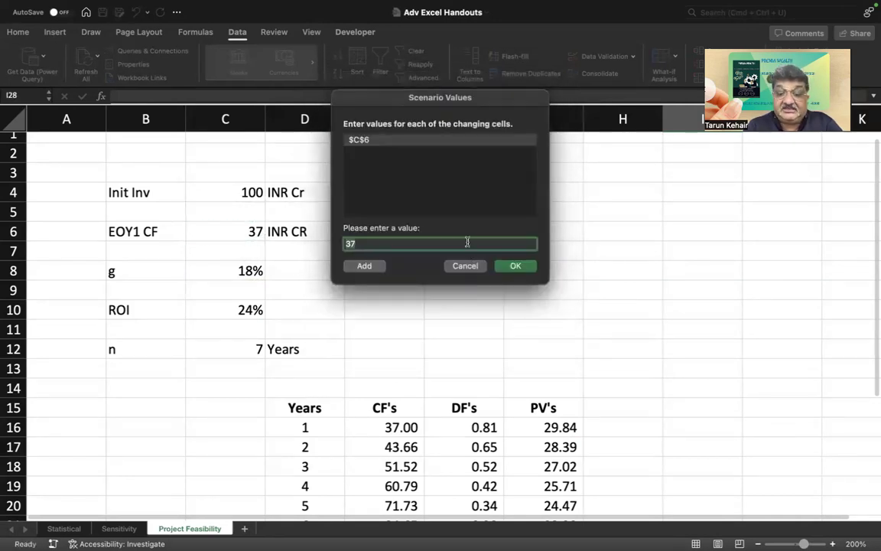
click(362, 265)
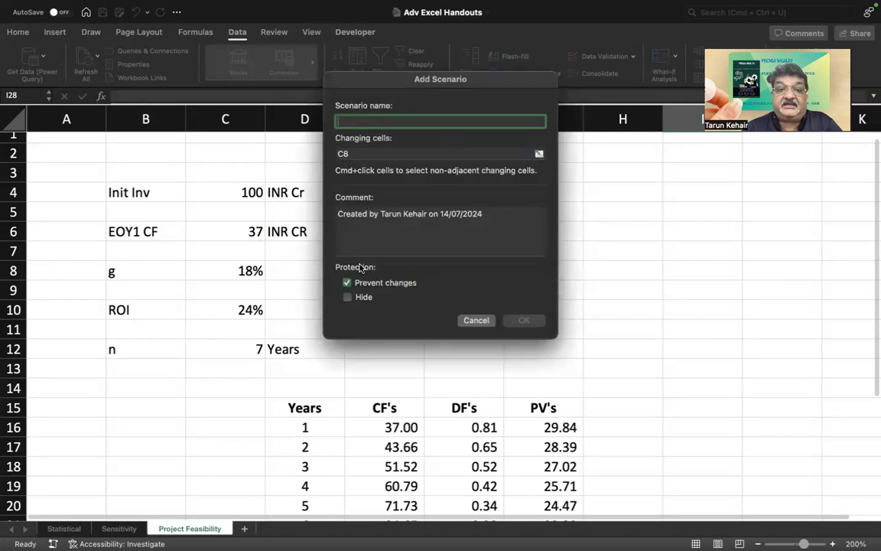
Add a scenario named EOY1CF_Worst that sets the EOY1 CF in C6 to 25
text(EO)
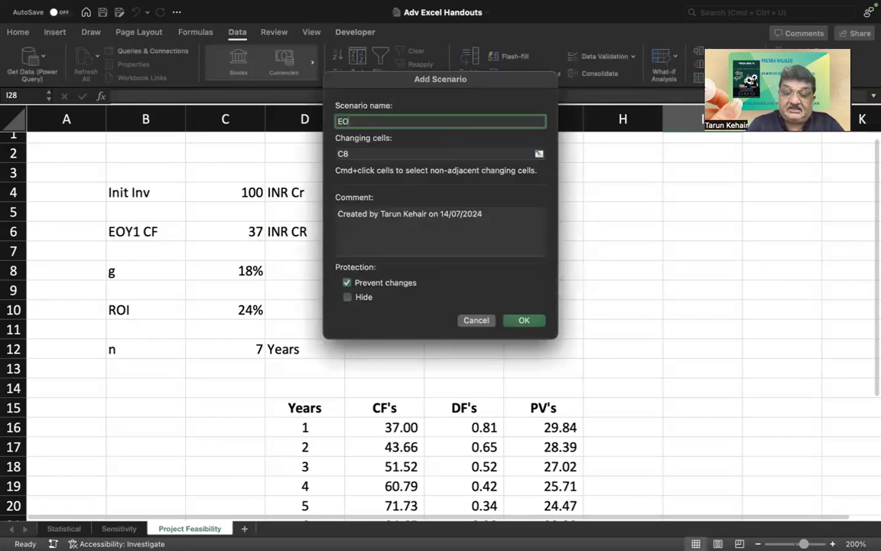
text(Y1CF_Worst)
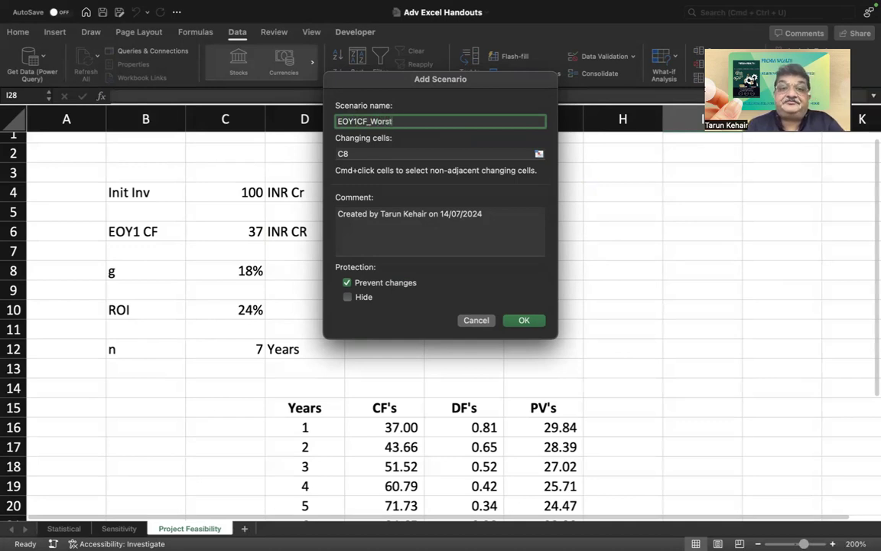
click(354, 153)
key(BackSpace)
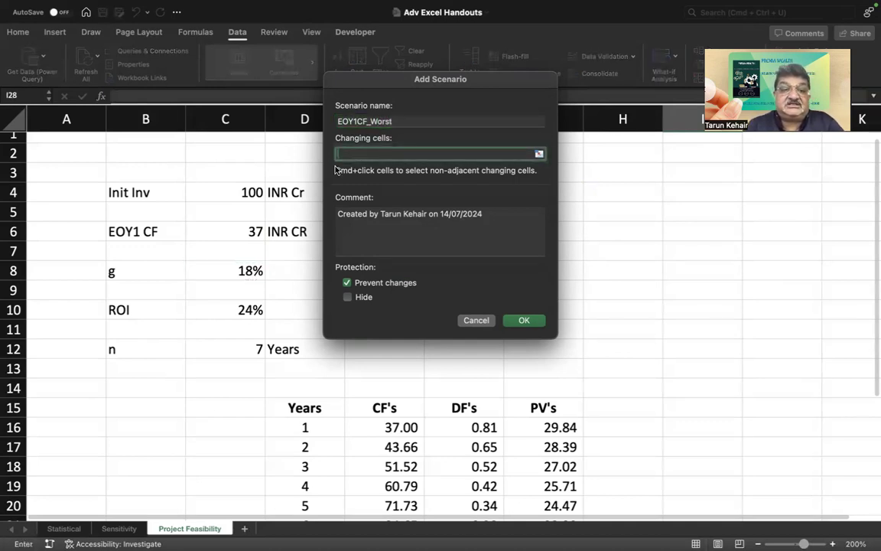
click(245, 231)
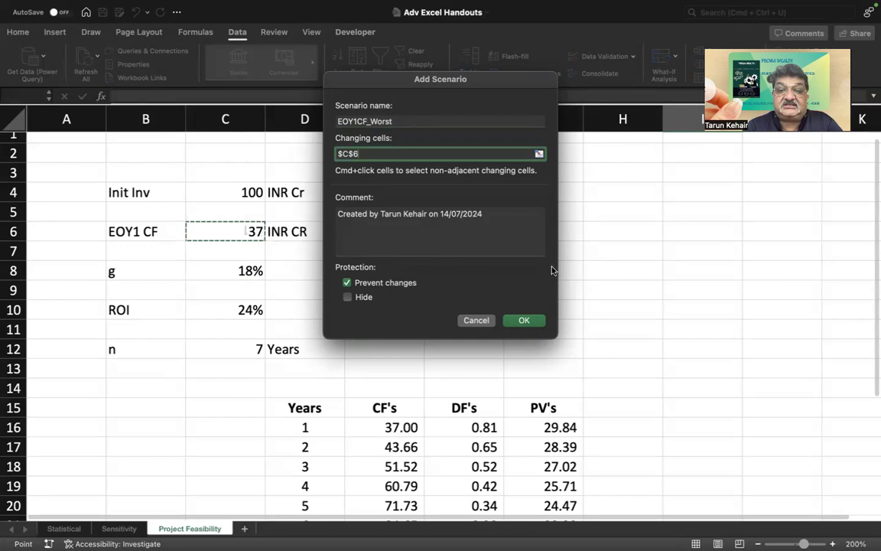
click(521, 321)
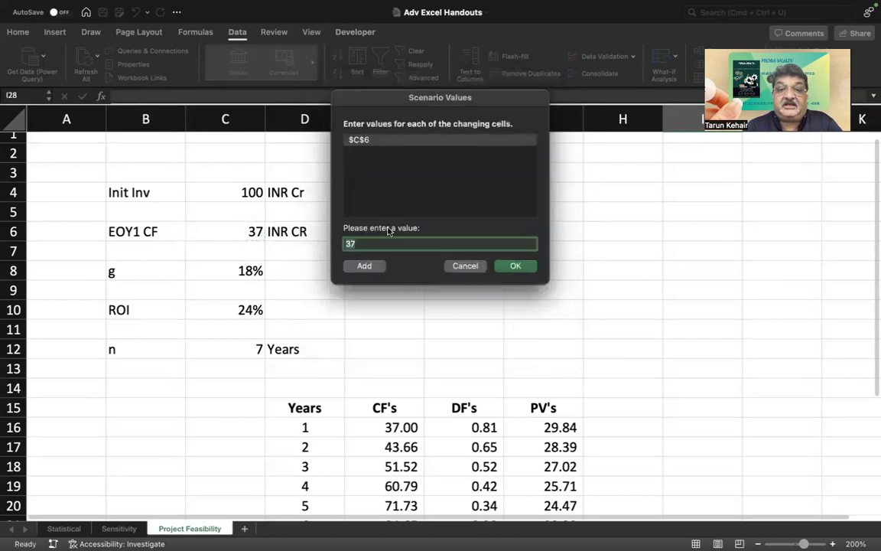
text(25)
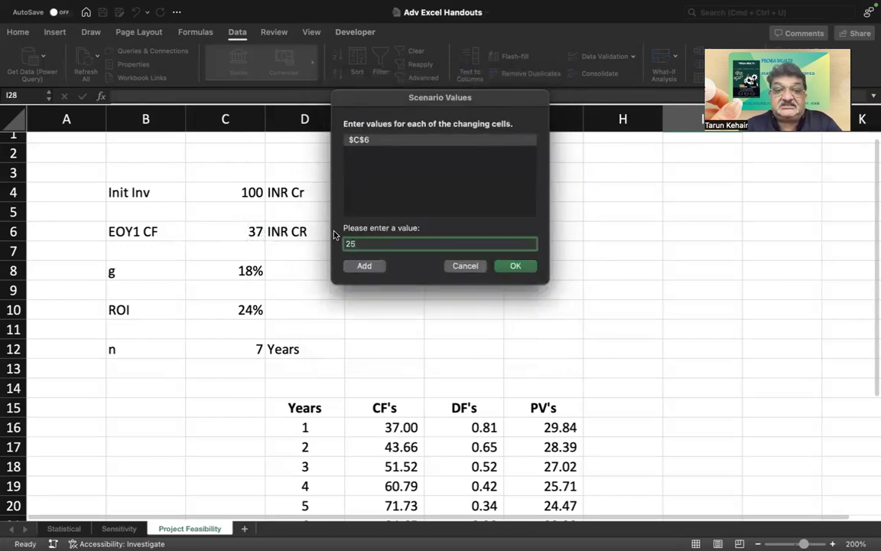
click(363, 266)
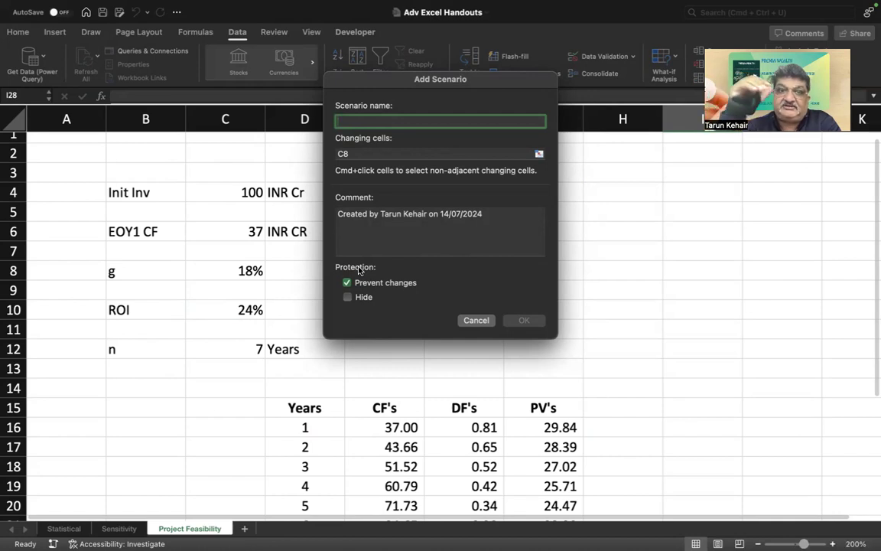
Define a new scenario named Combined_Best with C8, C10 and C6 as its changing cells
text(Cion)
key(BackSpace)
key(BackSpace)
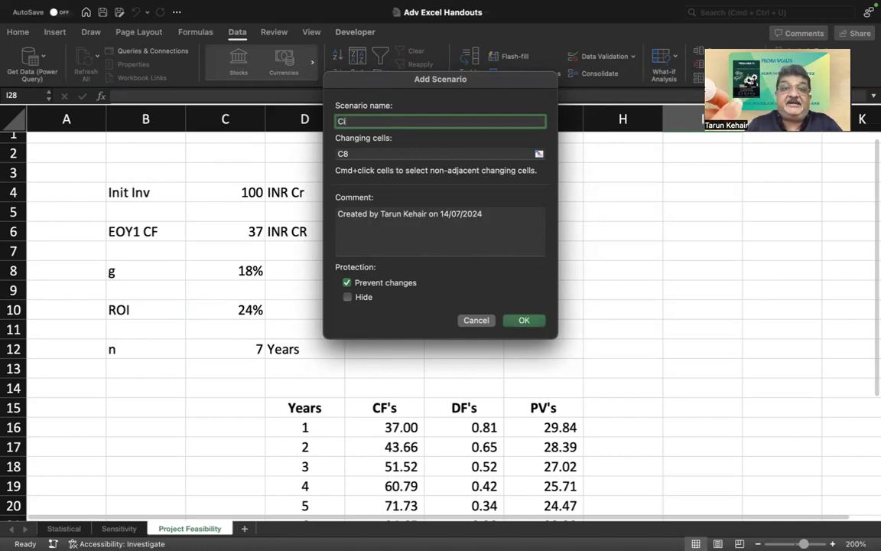
text(mbine)
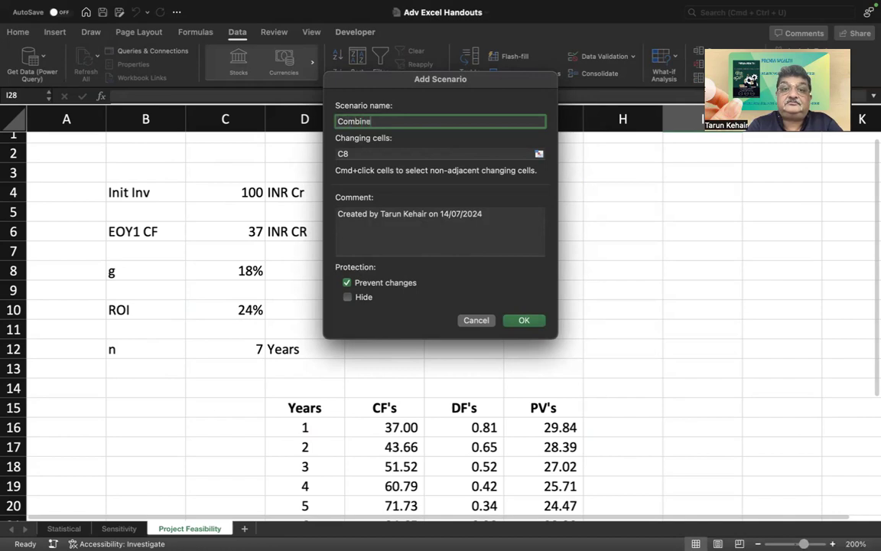
text(d_BV)
text(est)
click(364, 151)
key(BackSpace)
key(BackSpace)
click(238, 269)
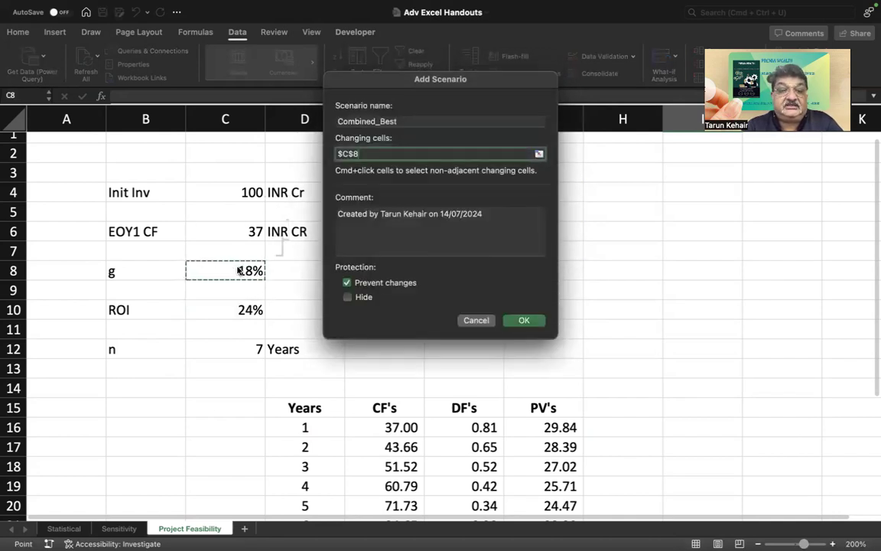
text(,)
click(242, 309)
text(,$C$6)
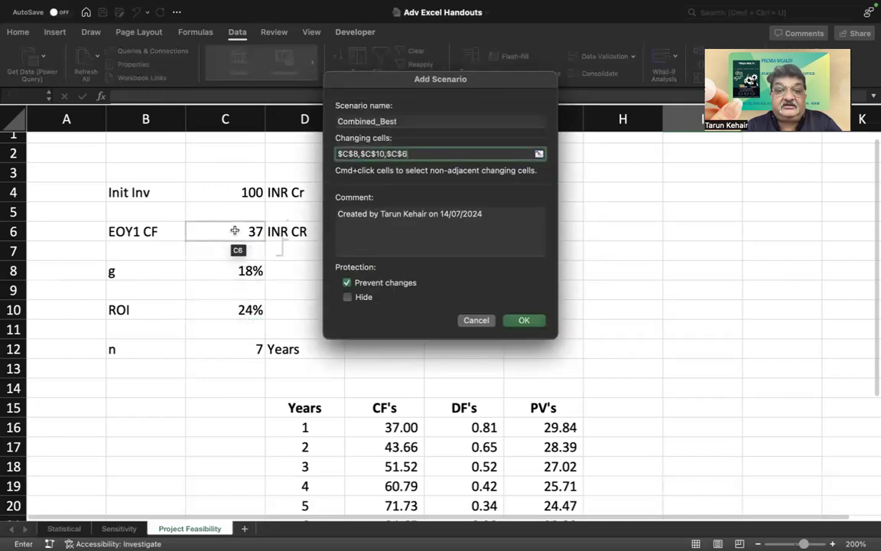
click(238, 232)
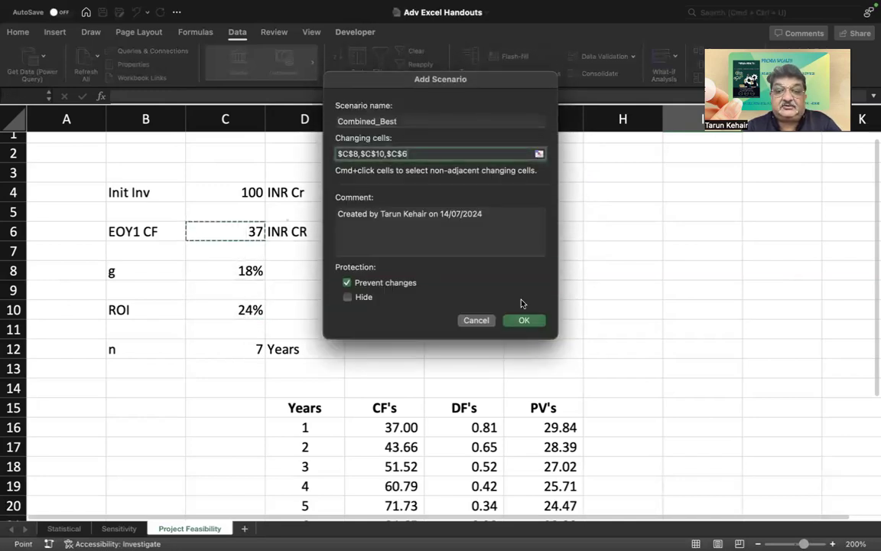
click(526, 321)
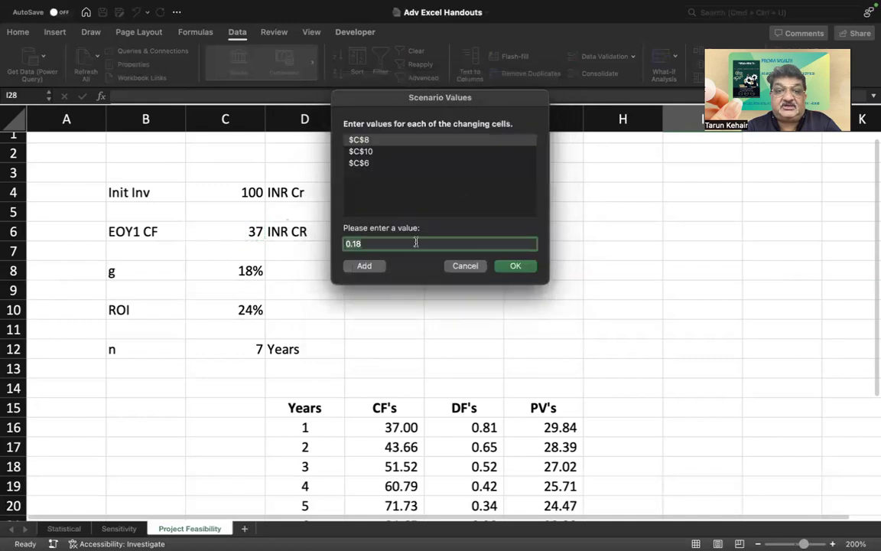
Set the Combined_Best values to 24% for C8, 18% for C10 and 50 for C6, and add the scenario
text(24%)
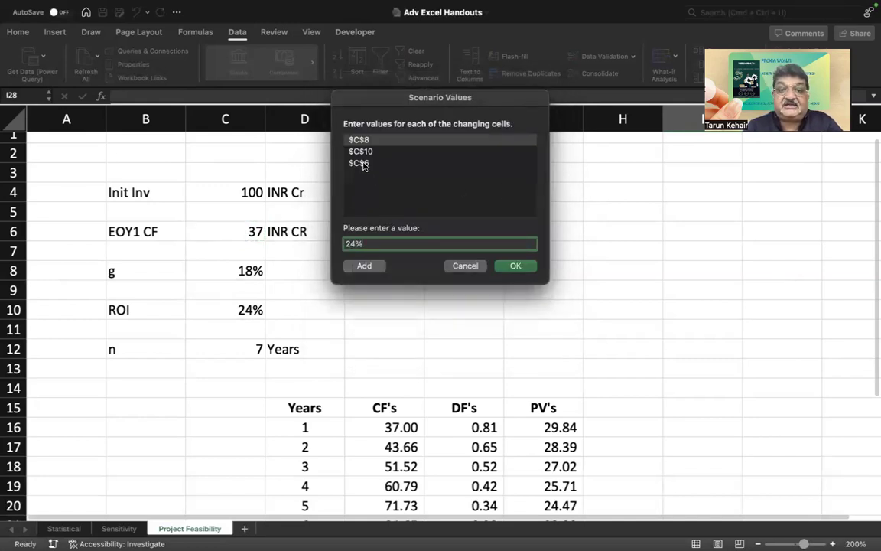
click(369, 151)
click(365, 245)
key(BackSpace)
key(BackSpace)
key(BackSpace)
key(BackSpace)
text(18%)
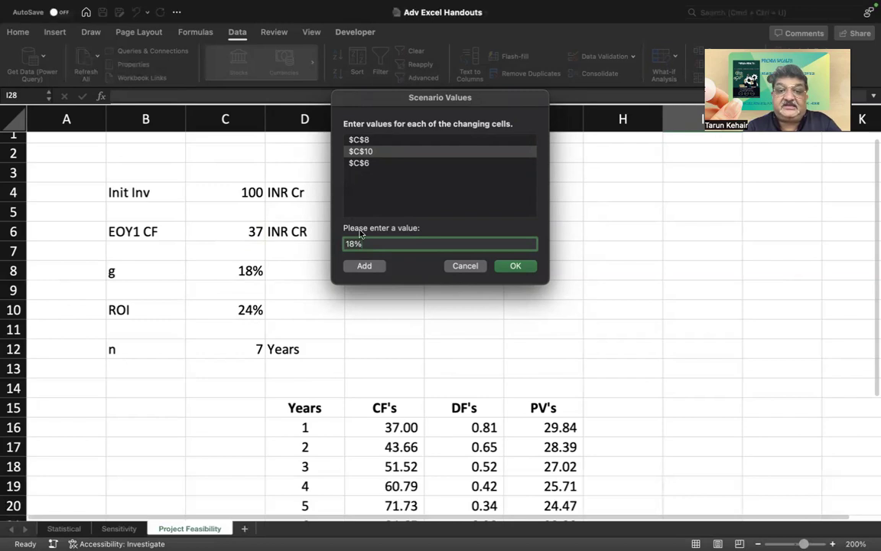
click(364, 164)
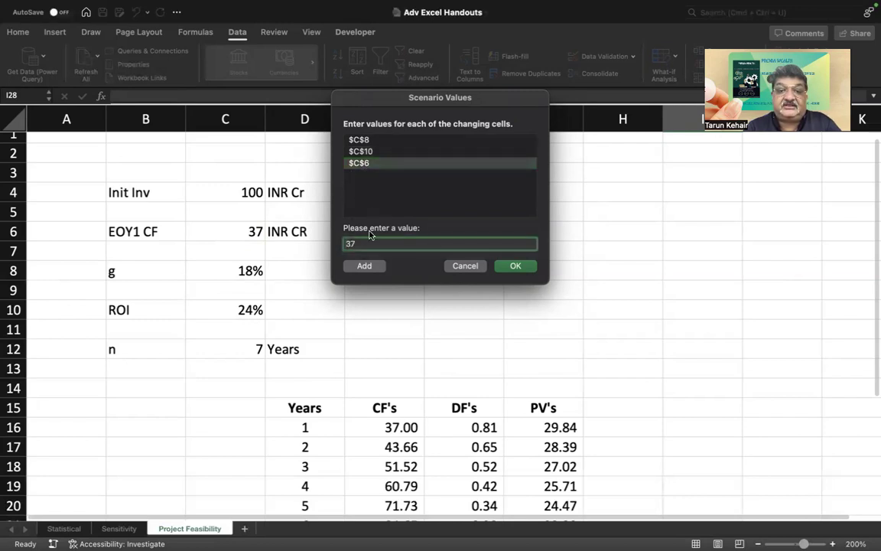
key(BackSpace)
key(BackSpace)
text(50)
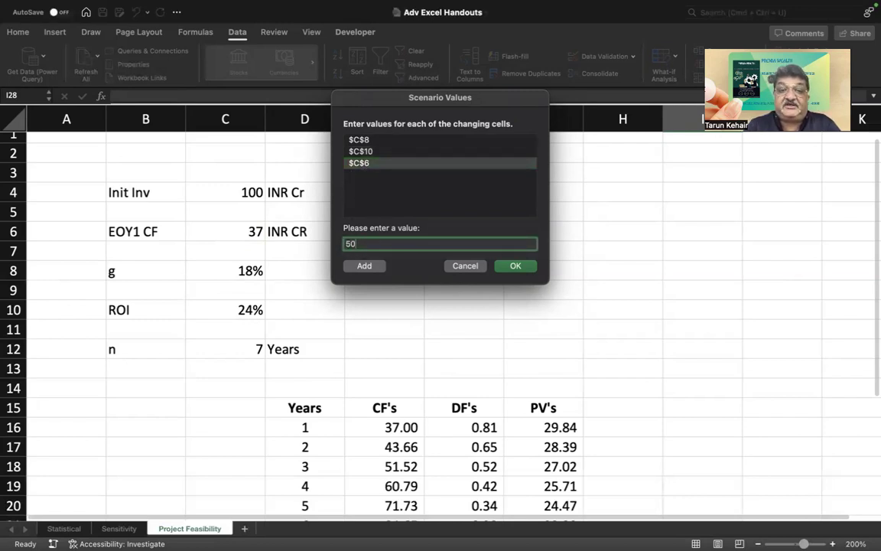
click(365, 265)
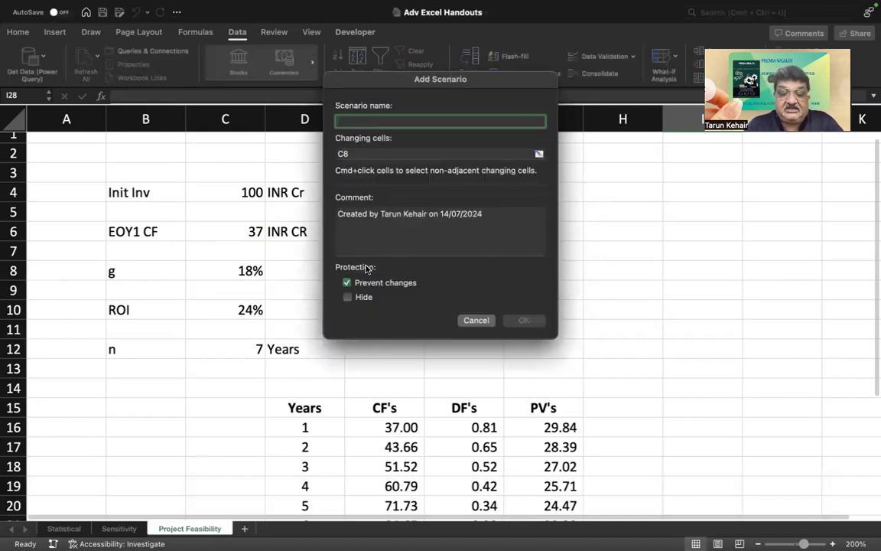
Define a new scenario named Combined_Worst with C8, C10 and C6 as its changing cells
text(Combined_Worst)
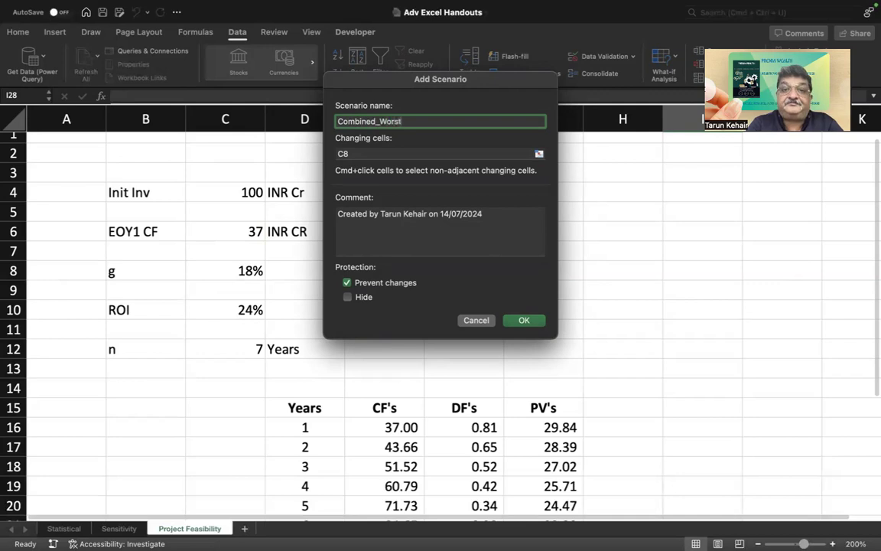
click(345, 155)
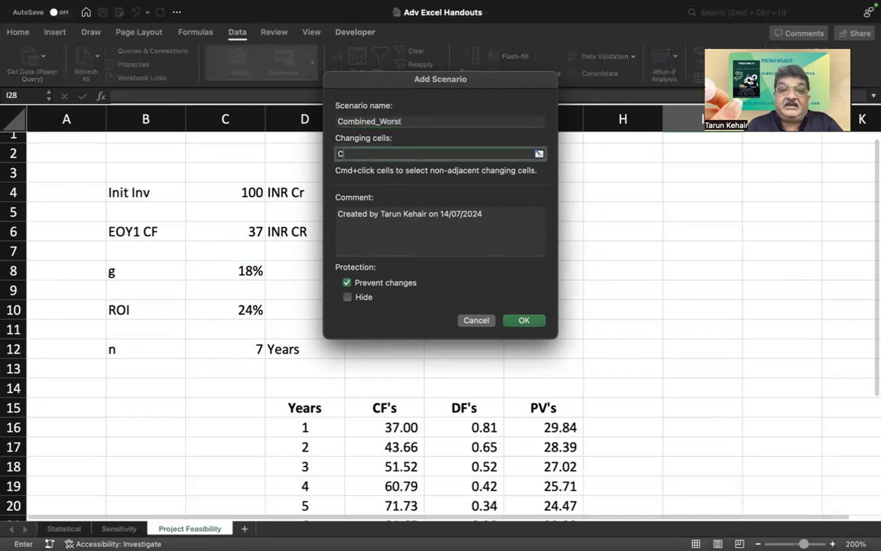
click(217, 273)
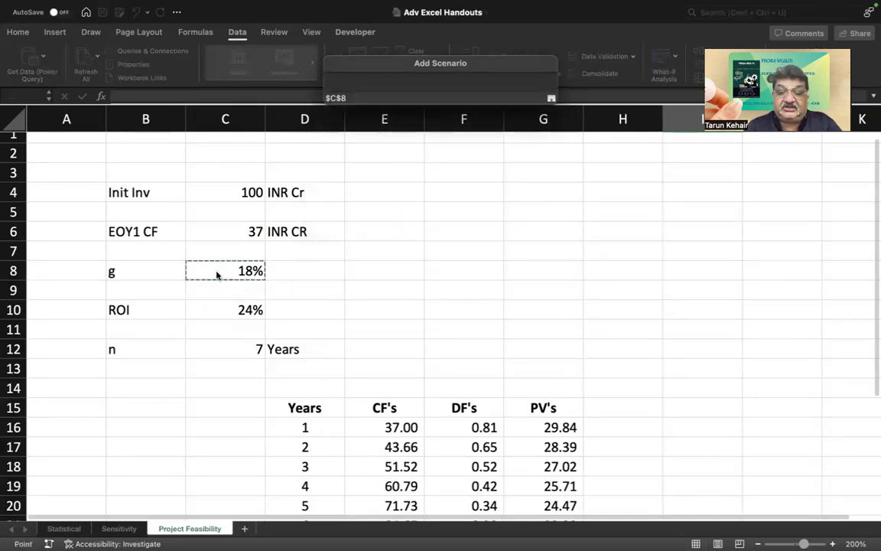
text(,)
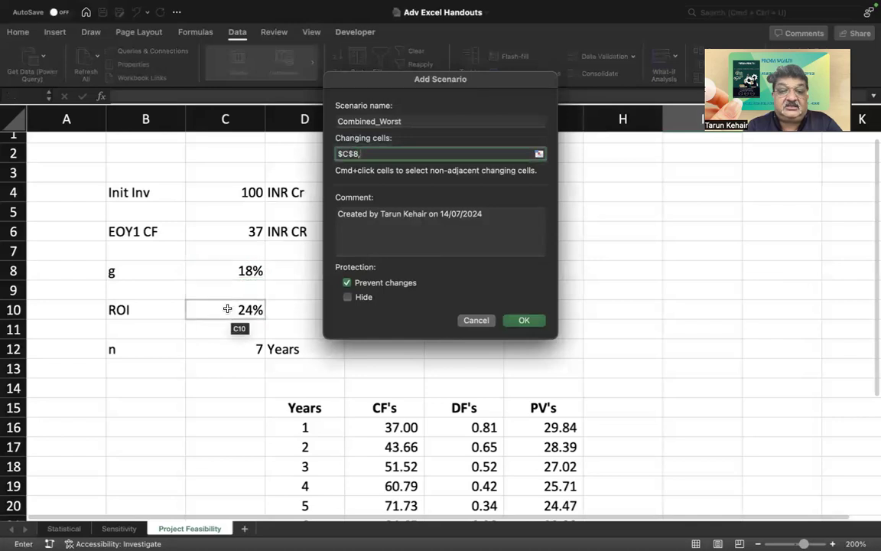
click(227, 308)
text(,)
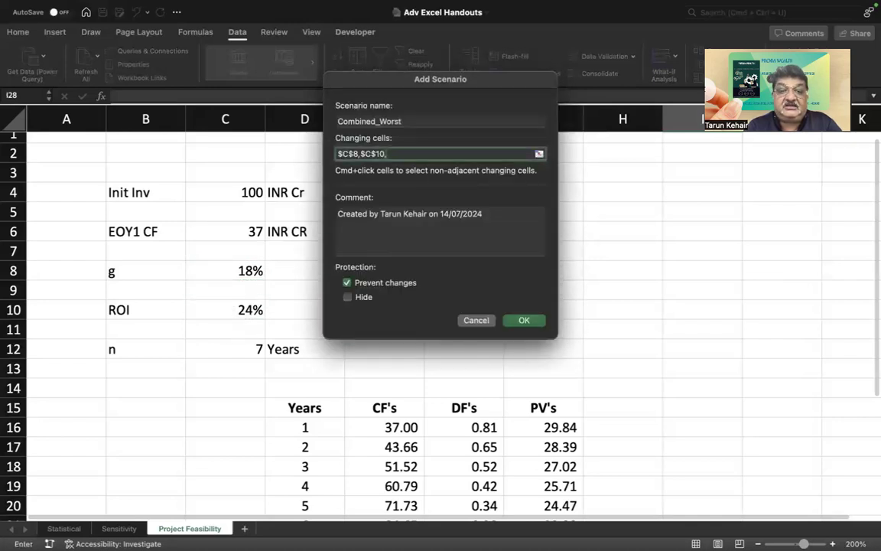
click(225, 231)
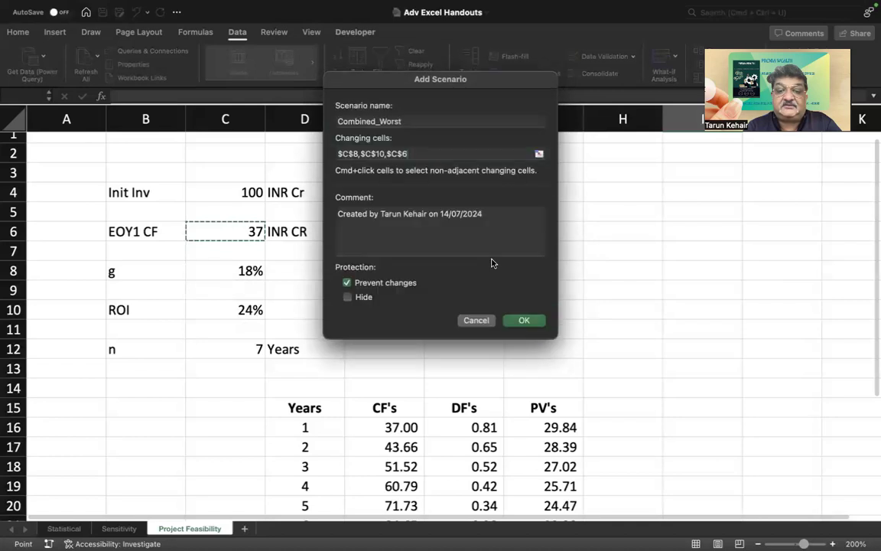
click(520, 317)
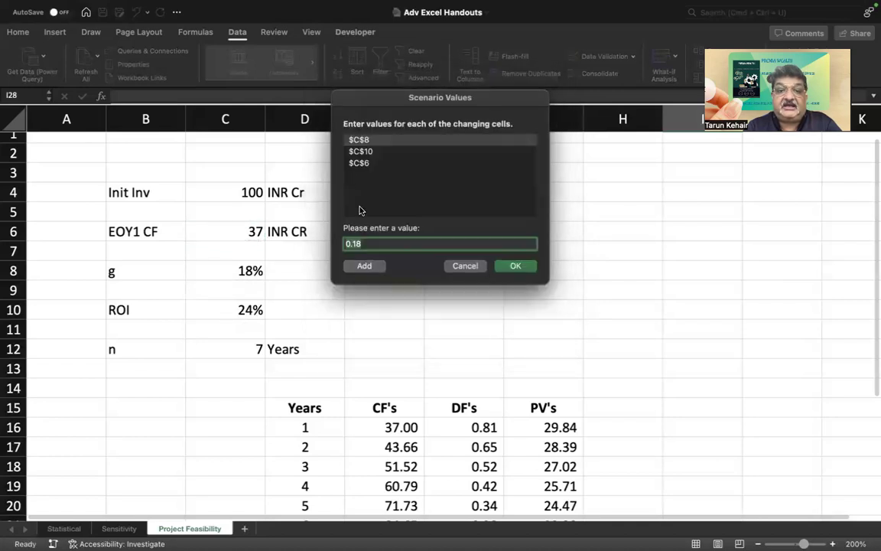
Set the Combined_Worst values to 12% for C8, 30% for C10 and 25 for C6, and finish adding scenarios
text(2)
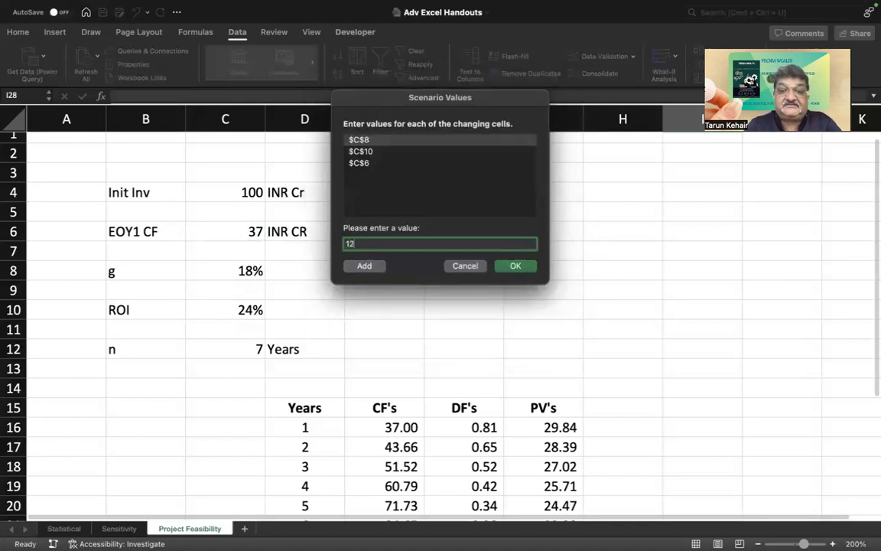
text(4%)
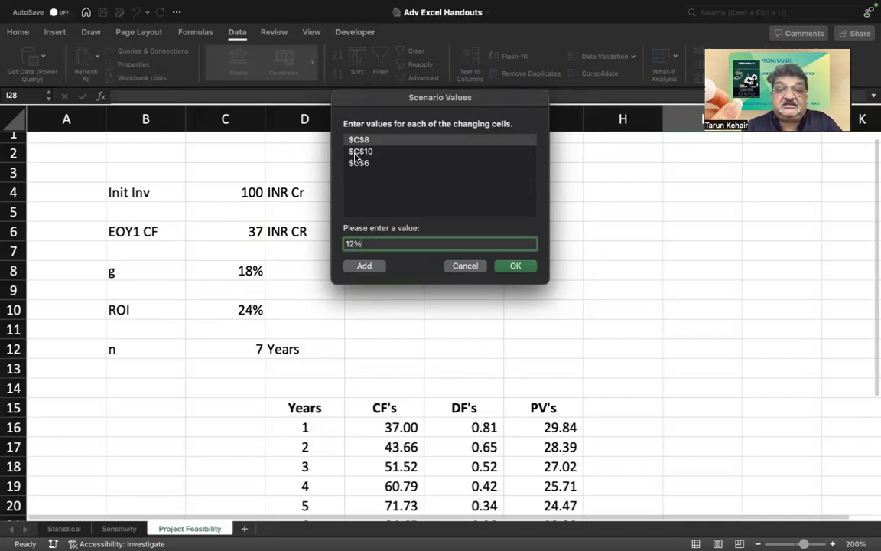
click(357, 152)
double_click(368, 244)
text(3)
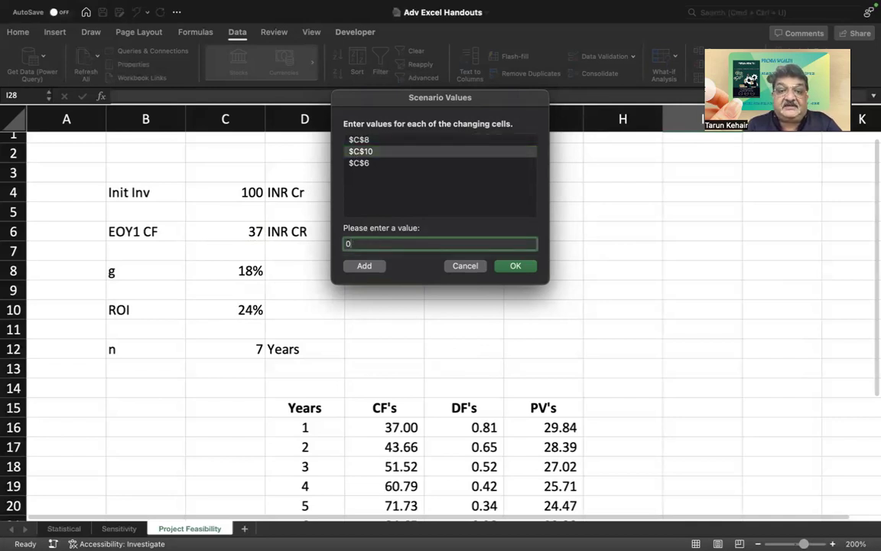
text(0%)
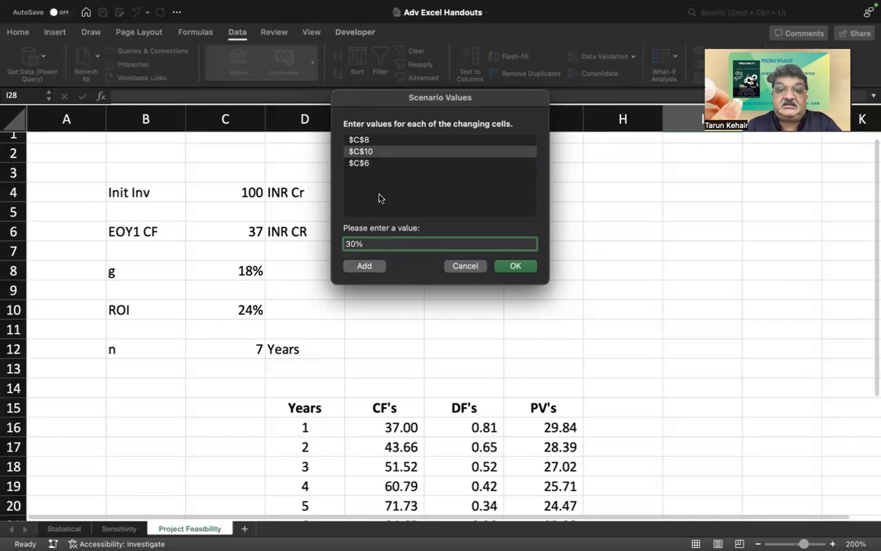
click(360, 163)
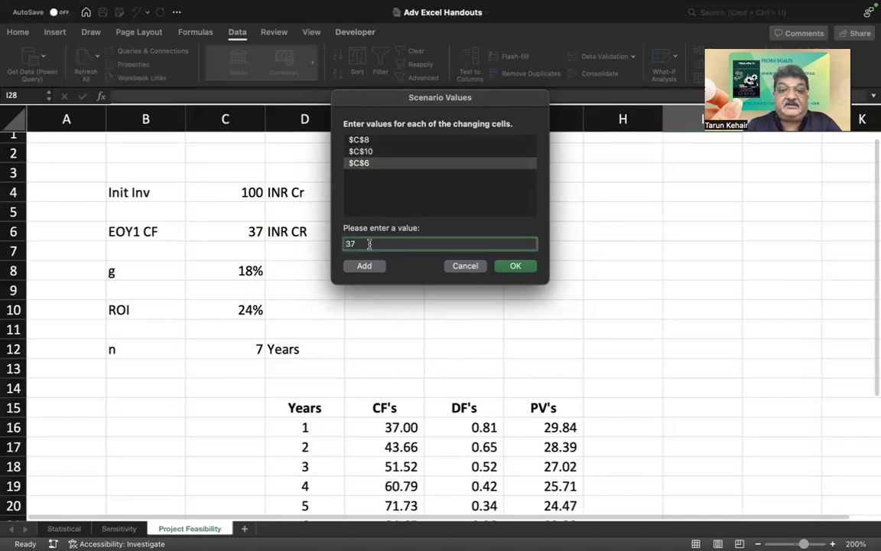
key(BackSpace)
key(BackSpace)
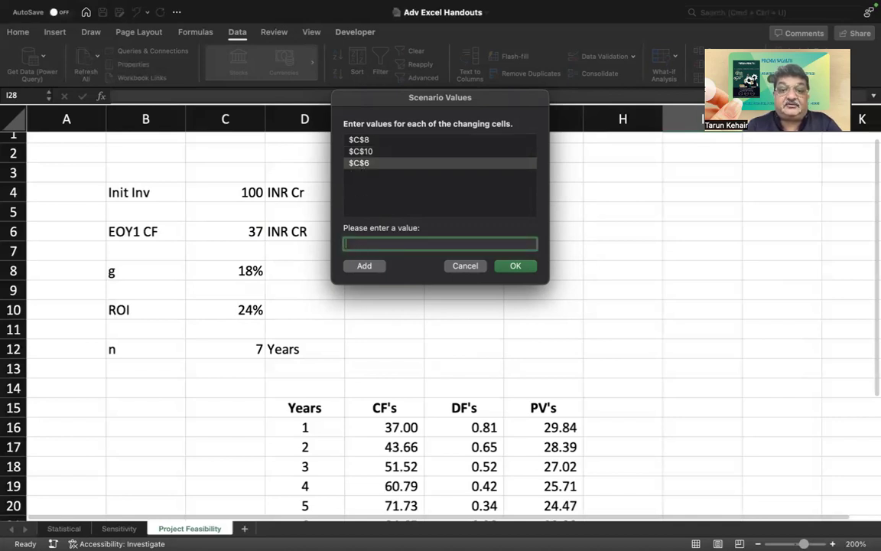
click(508, 266)
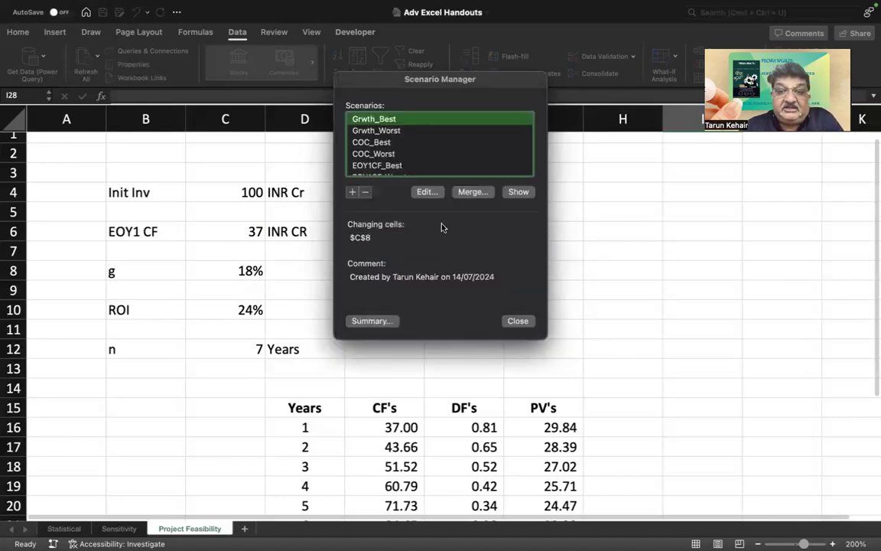
Create a scenario summary report with G28 as the result cell and narrow column A of the report sheet
click(372, 322)
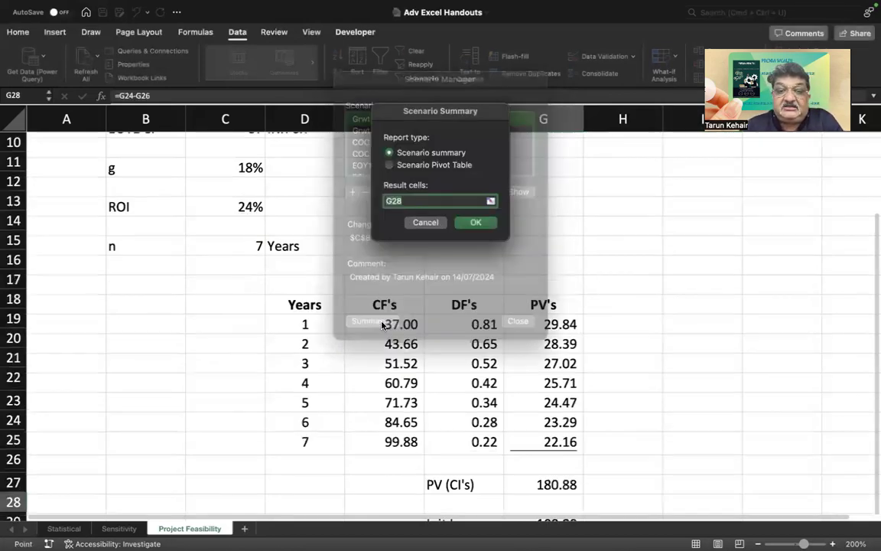
click(475, 222)
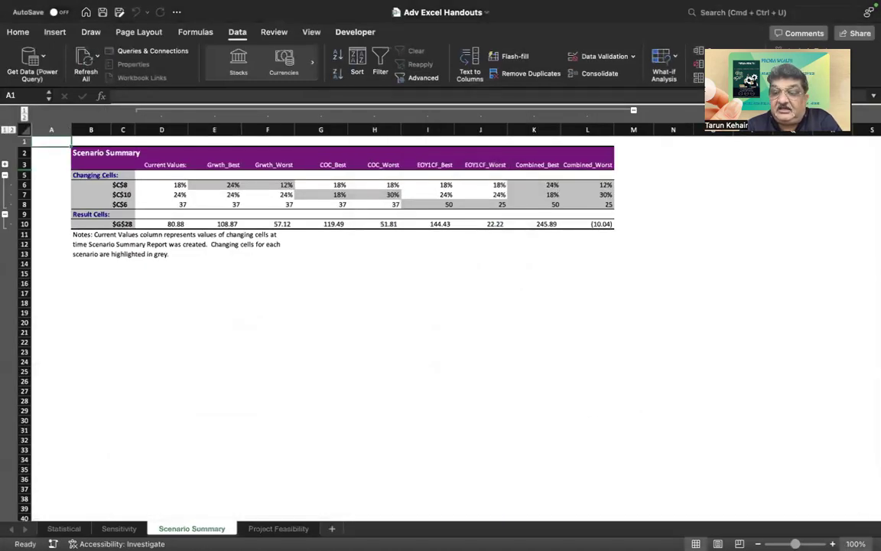
click(855, 543)
click(414, 139)
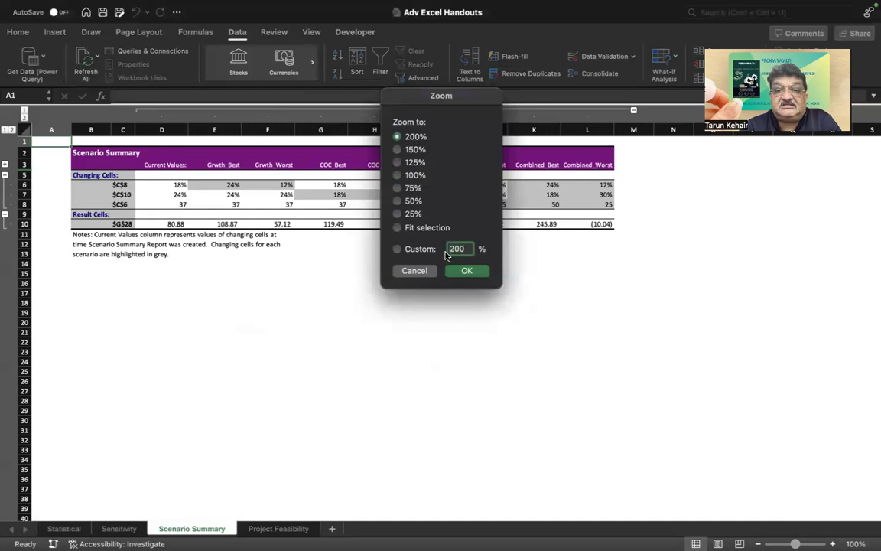
click(467, 270)
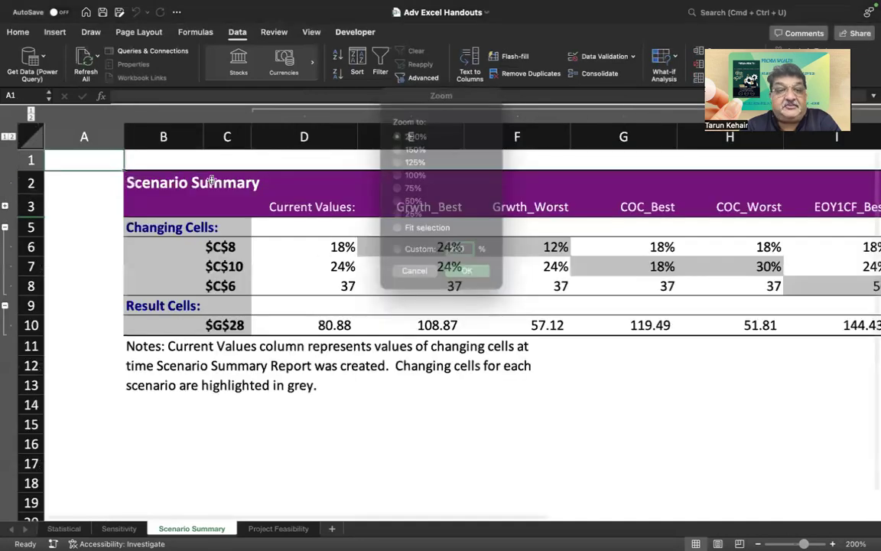
drag(123, 136, 56, 136)
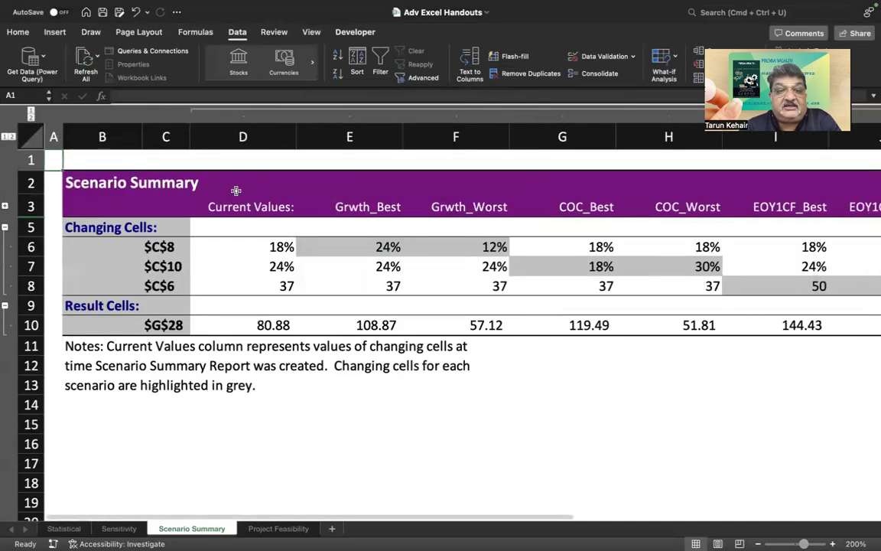
Put a thick box border around the Current Values column, cells D2 to D10
drag(201, 175, 246, 306)
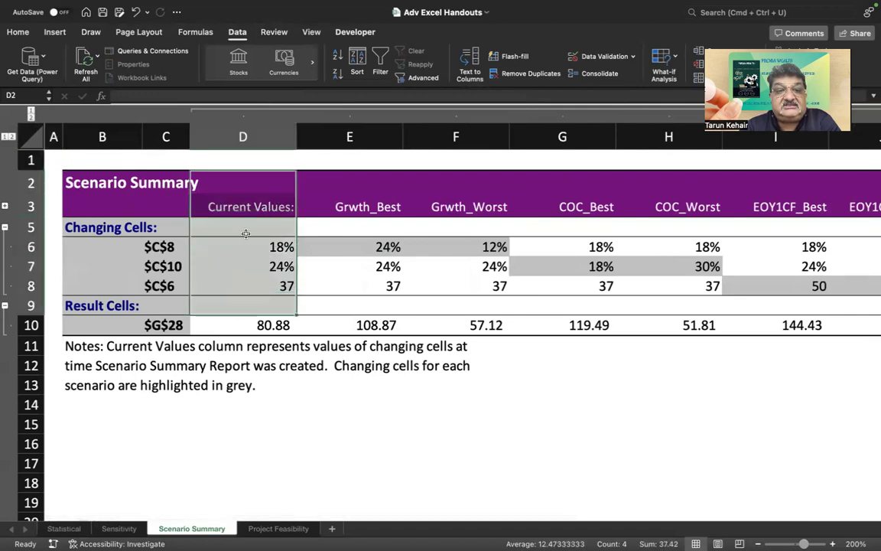
click(244, 183)
drag(244, 182, 247, 323)
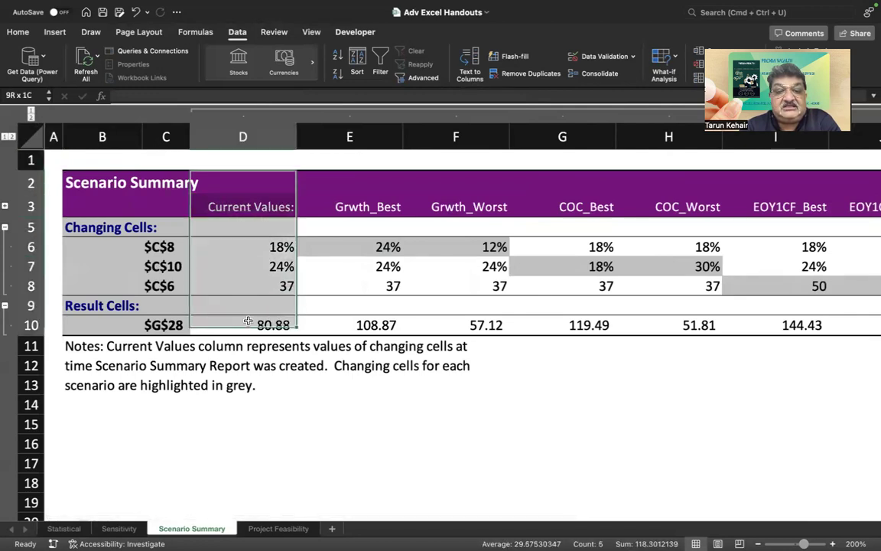
click(18, 33)
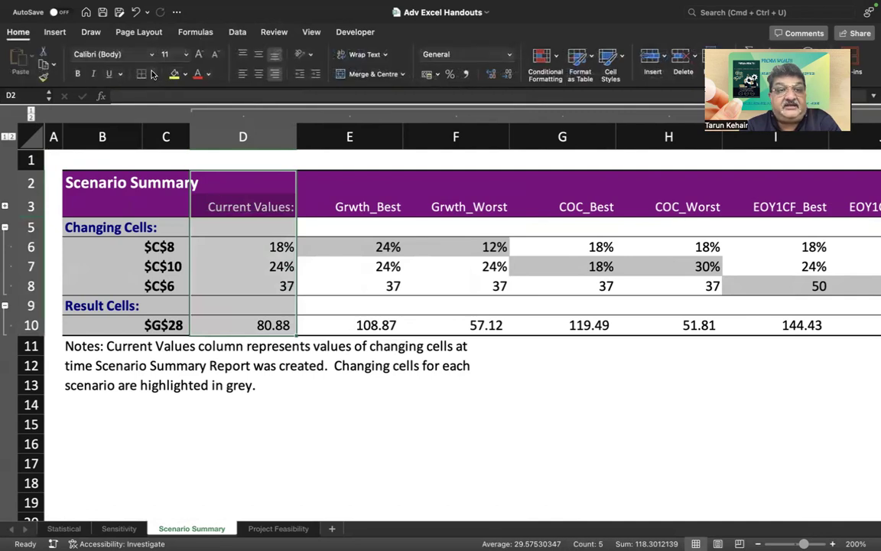
click(153, 74)
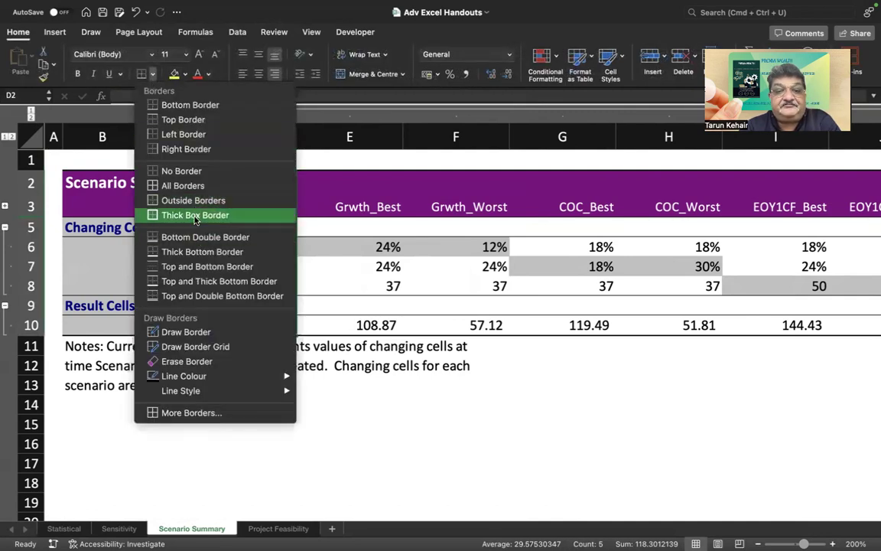
click(196, 217)
click(428, 404)
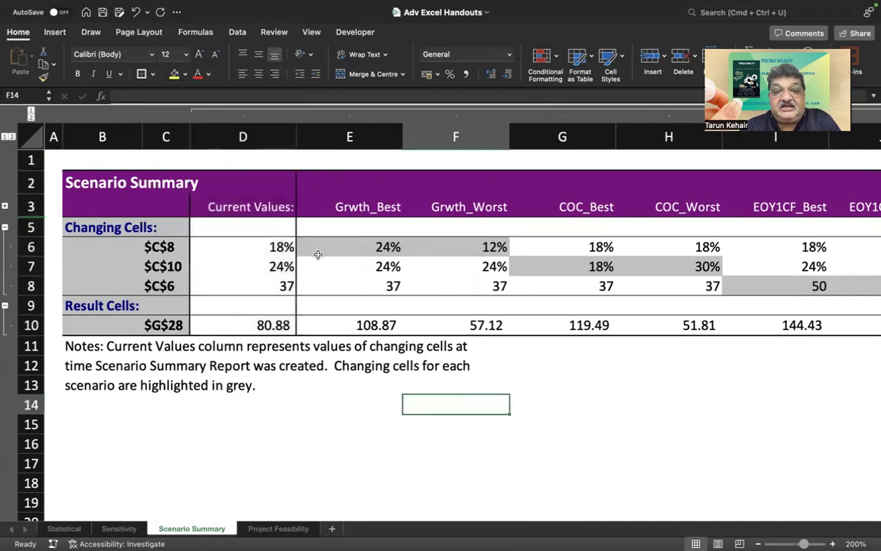
Put a thick box border around the Grwth_Best and Grwth_Worst columns, cells E2 to F10
click(266, 252)
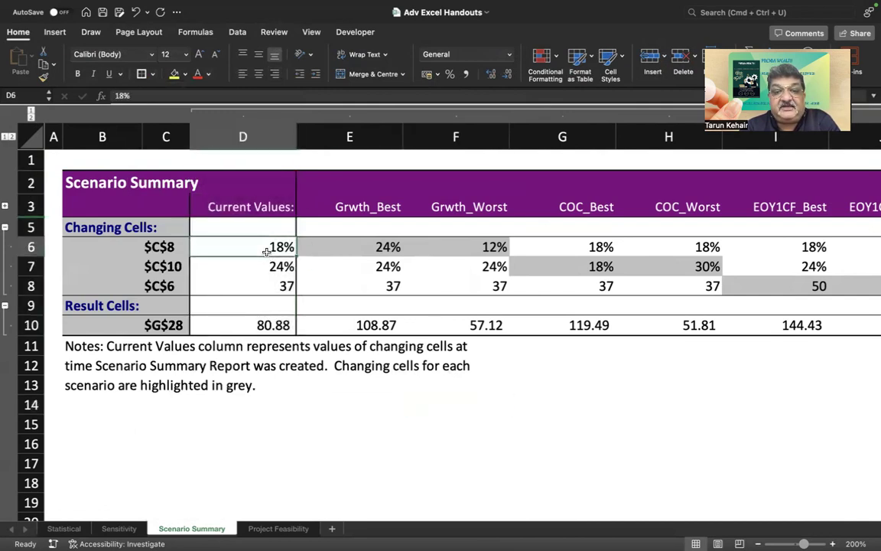
click(388, 247)
click(386, 328)
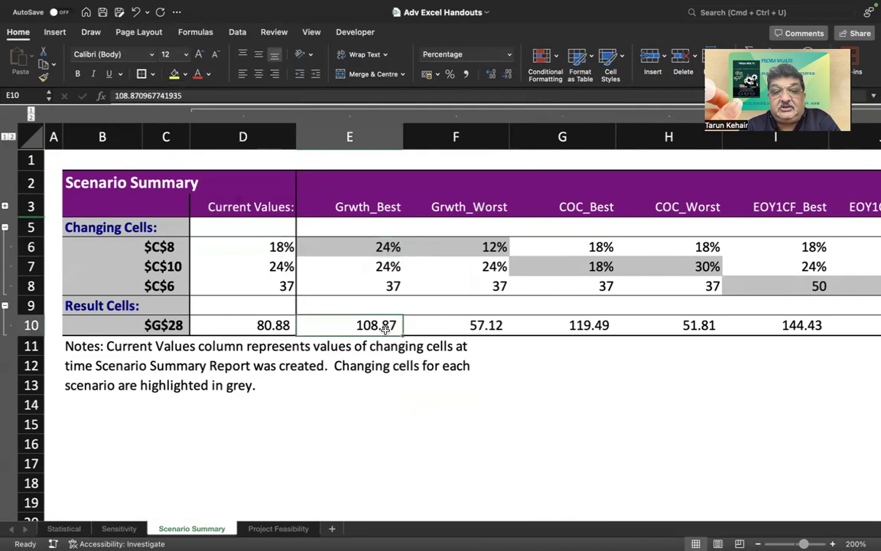
click(482, 245)
click(493, 328)
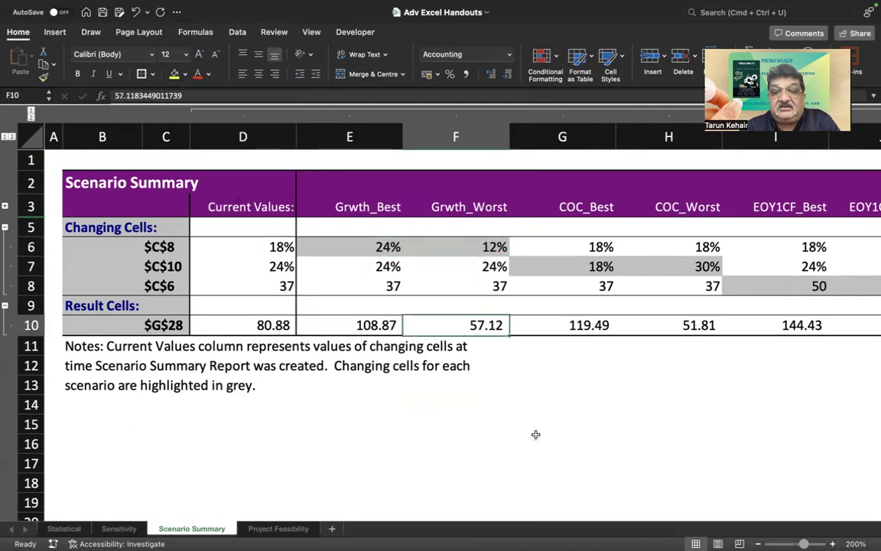
drag(362, 201, 350, 325)
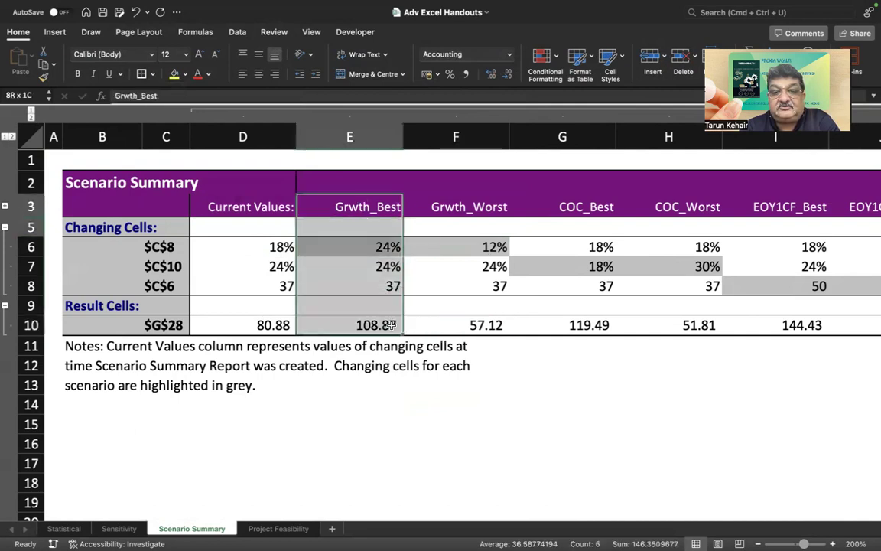
click(339, 181)
drag(339, 181, 478, 325)
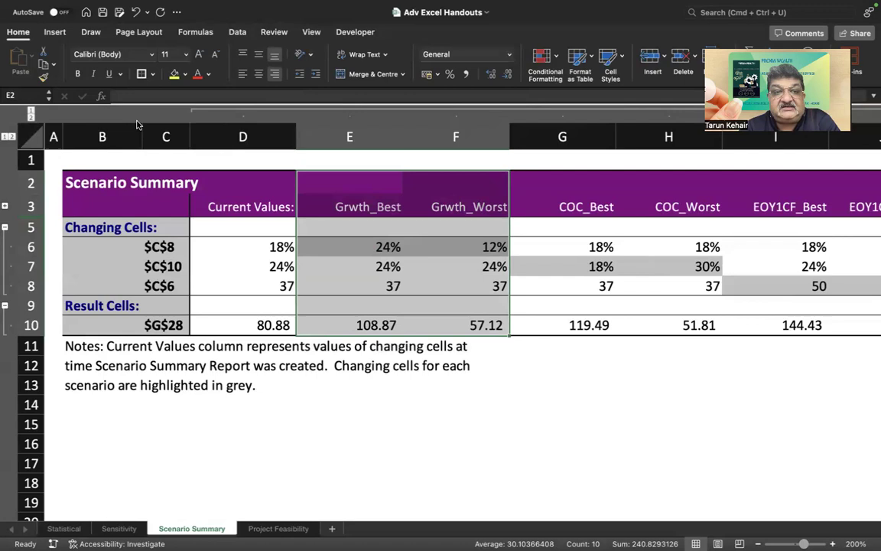
click(574, 393)
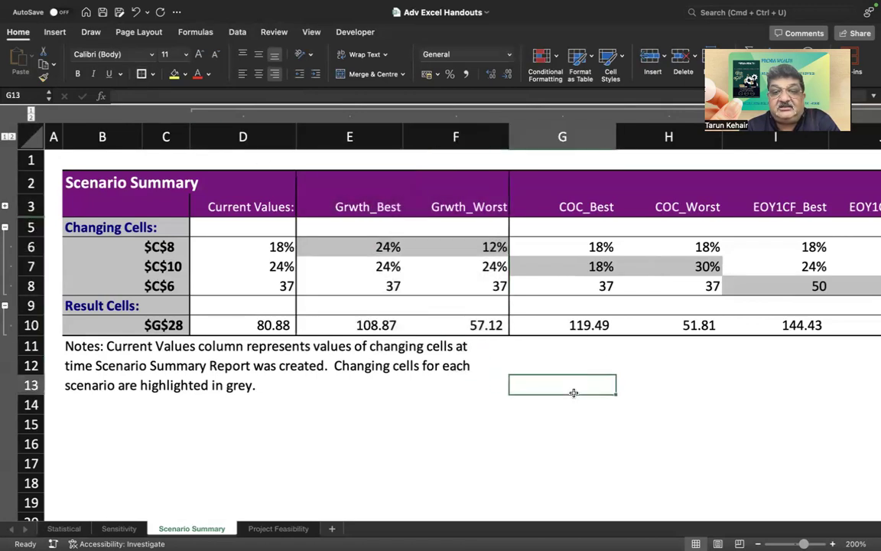
Put a thick box border around the COC_Best and COC_Worst columns, cells G2 to H10
key(Right)
key(Right)
key(Right)
scroll(575, 394, right, 2)
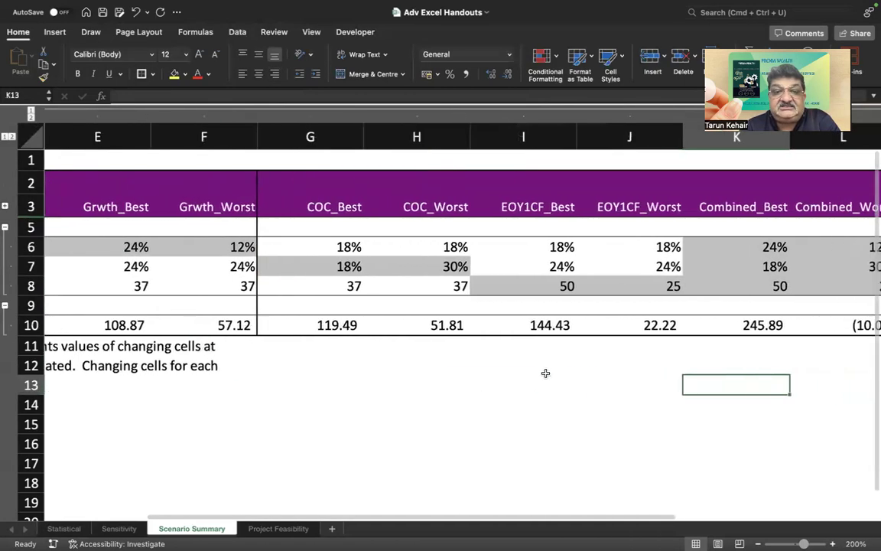
drag(309, 186, 422, 329)
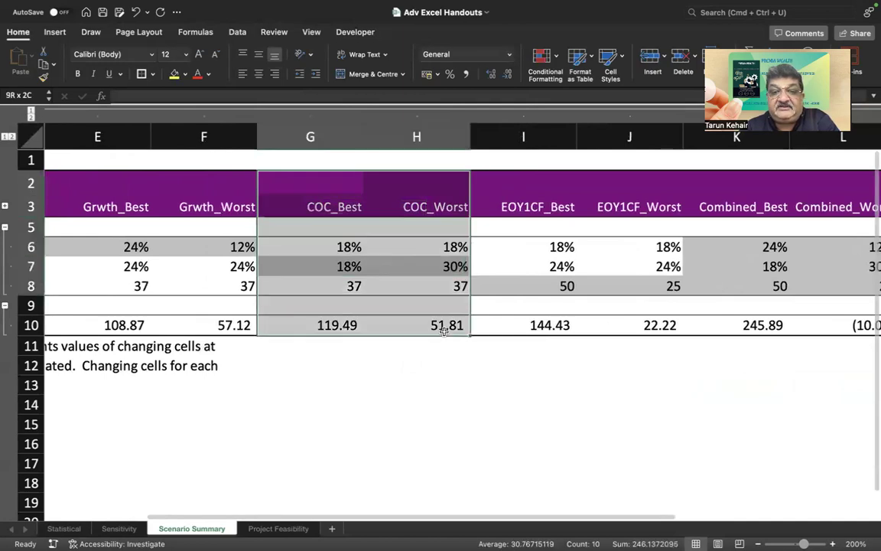
click(140, 75)
click(414, 383)
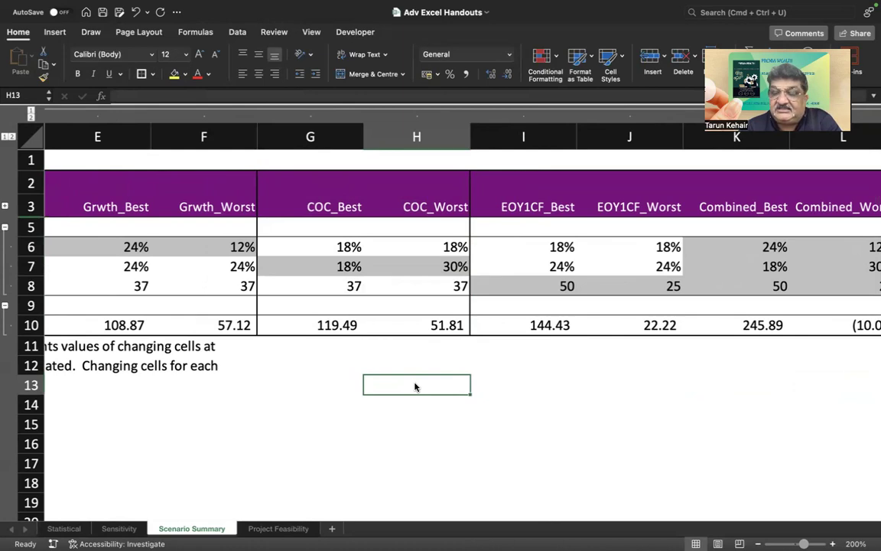
Put separate thick box borders around the EOY1CF scenario columns I2 to J10 and the Combined scenario columns K2 to L10
drag(506, 182, 655, 328)
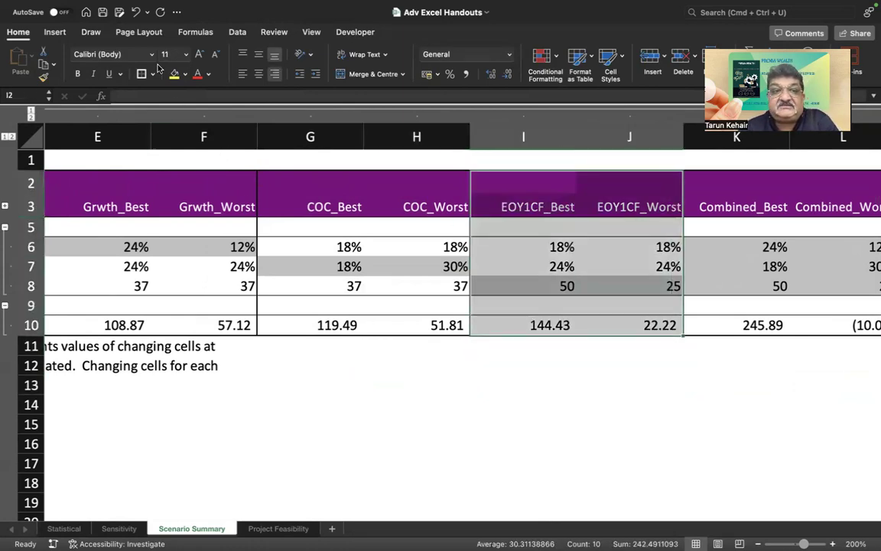
click(659, 402)
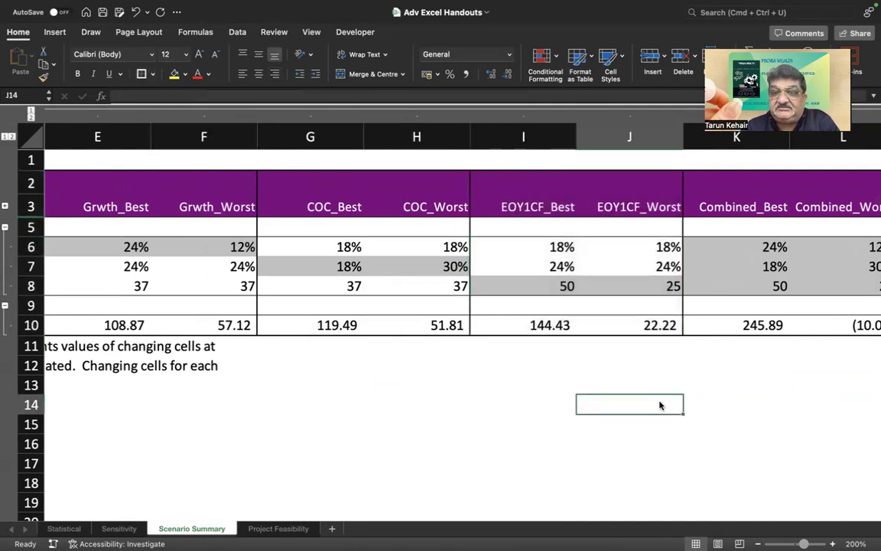
key(Right)
key(Right)
key(Right)
key(Right)
drag(534, 192, 658, 326)
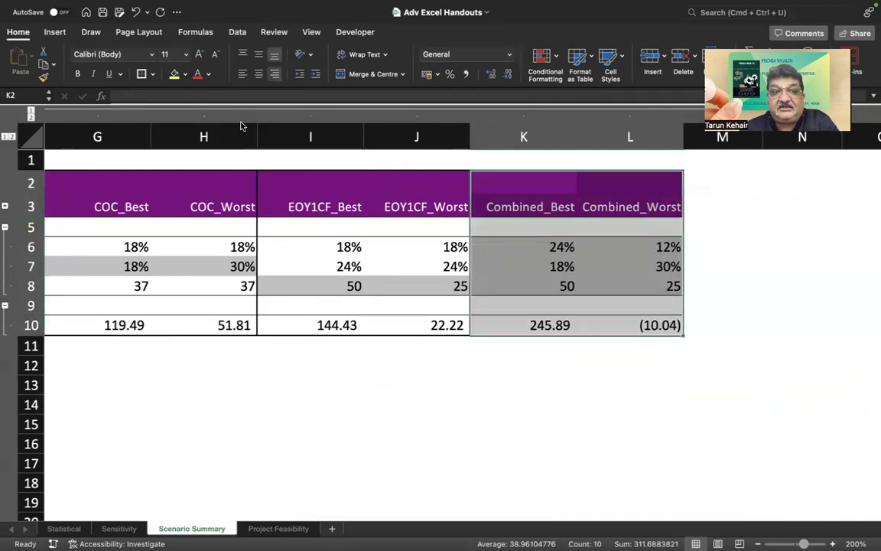
click(566, 386)
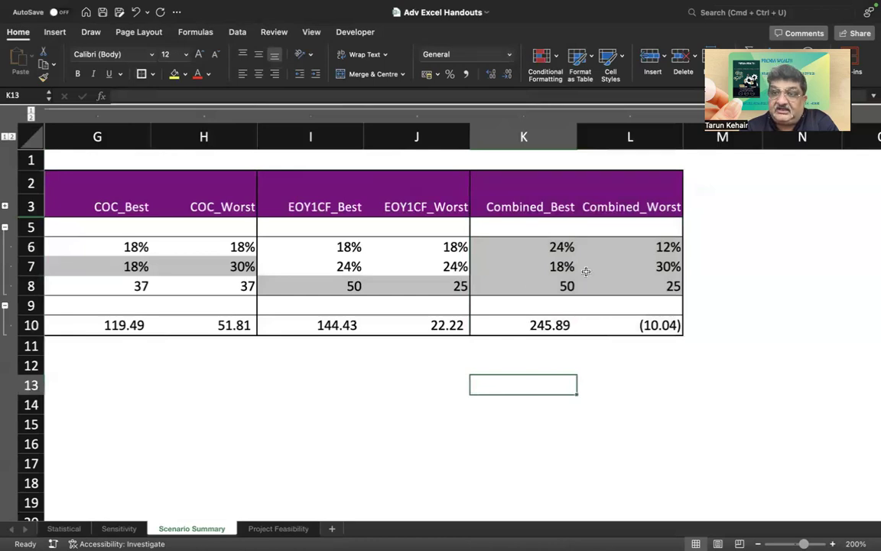
Examine the NPV results of the two combined scenarios and the changing values behind Combined_Best
key(Up)
key(Up)
key(Up)
key(Right)
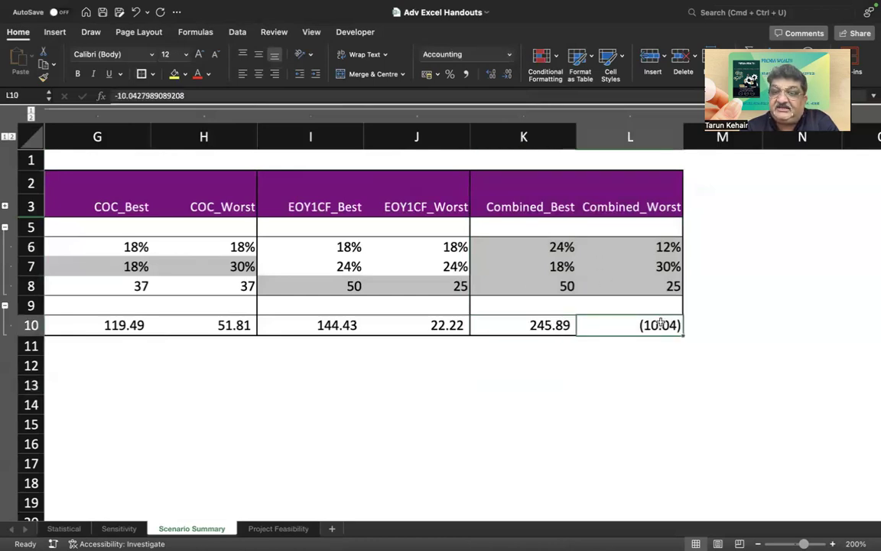
click(535, 246)
click(507, 265)
click(529, 279)
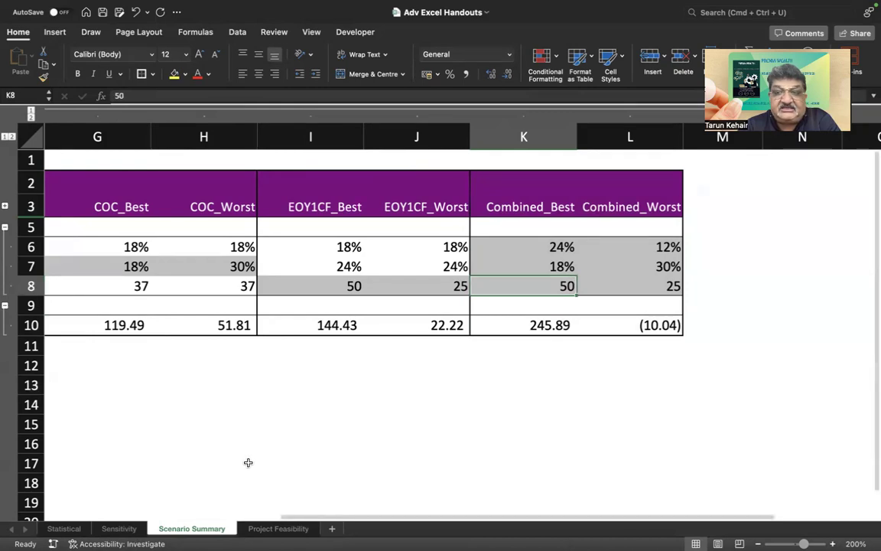
On the Project Feasibility sheet, enter =IF(G28>0,"Accept","Reject") in cell I28 beside the NPV
click(258, 529)
scroll(509, 404, down, 5)
scroll(509, 403, right, 2)
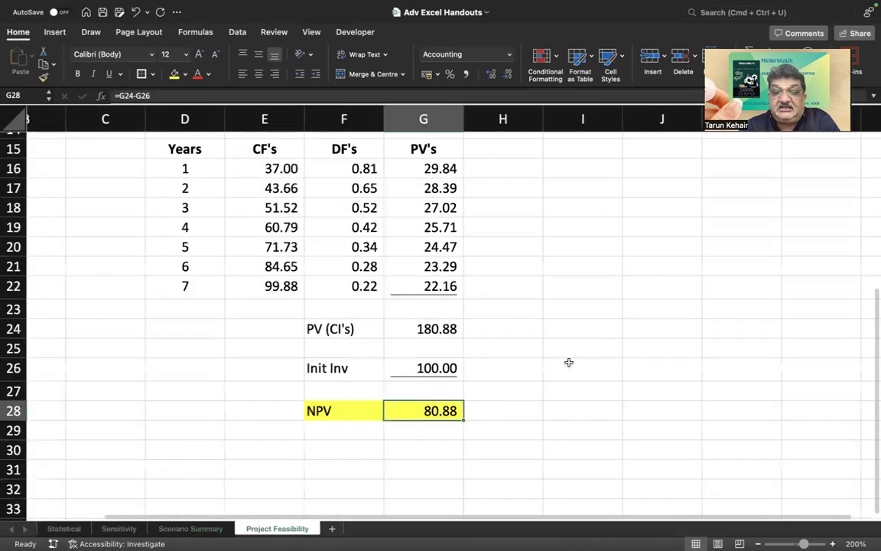
click(600, 331)
key(Down)
key(Down)
key(Down)
key(Down)
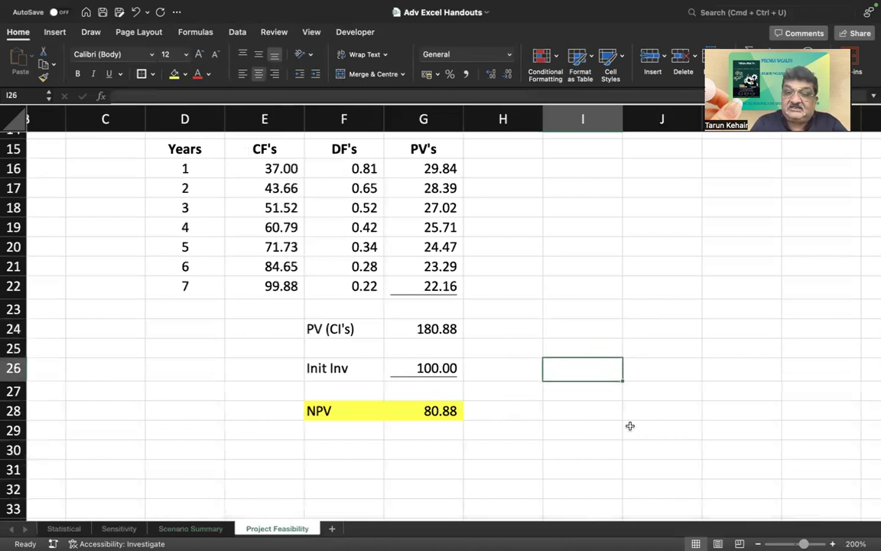
text(=o)
key(BackSpace)
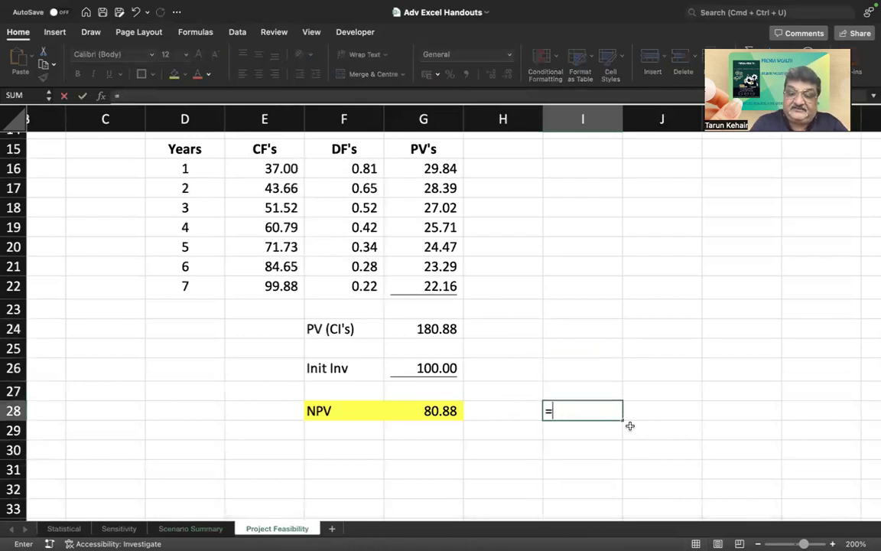
text(if()
key(Left)
key(Left)
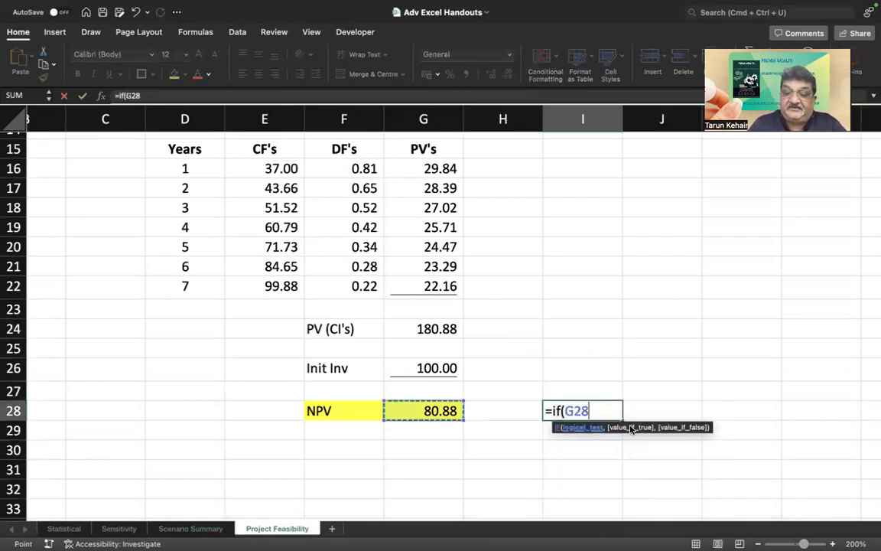
text(>0,"Acce)
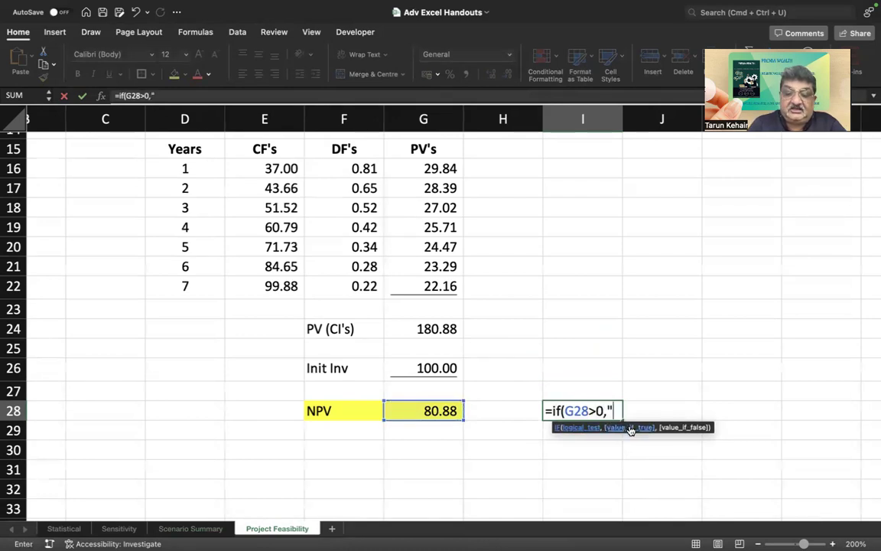
text(pt",r)
key(BackSpace)
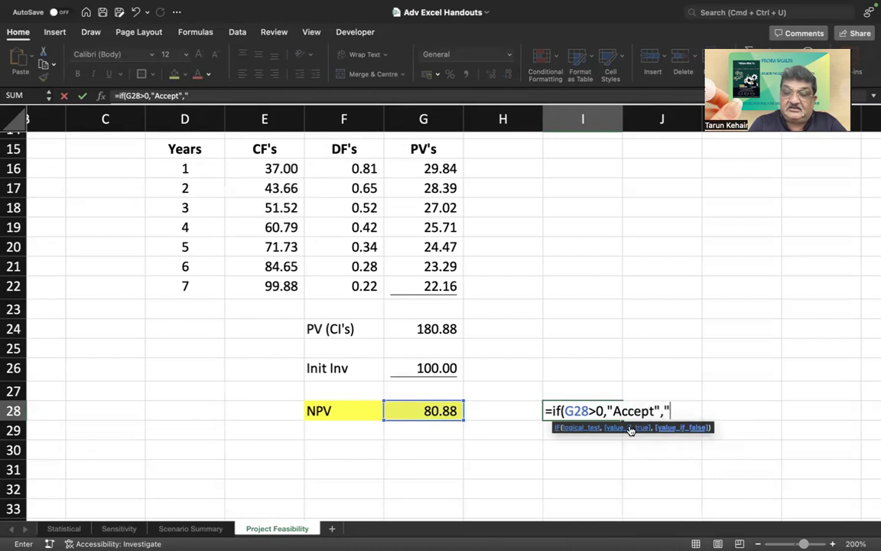
text("Rehec)
key(BackSpace)
key(BackSpace)
key(BackSpace)
text(ject")
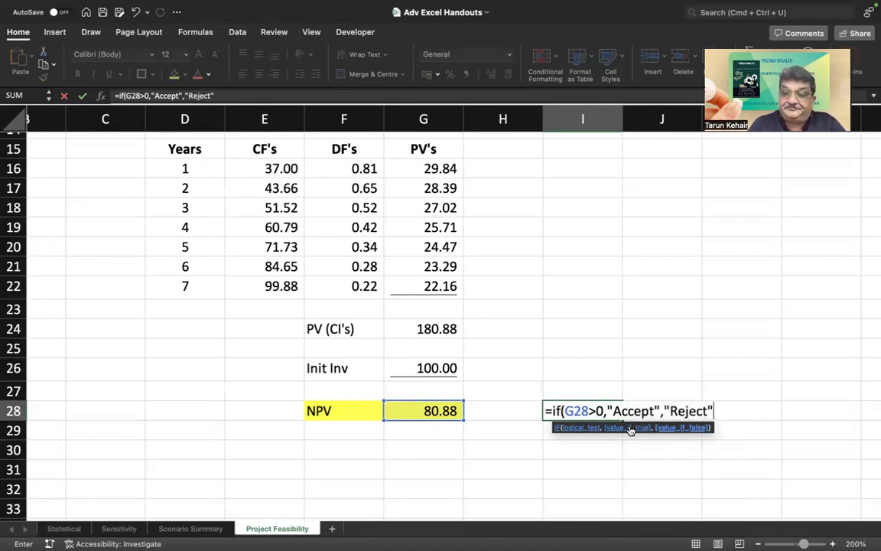
text())
key(Return)
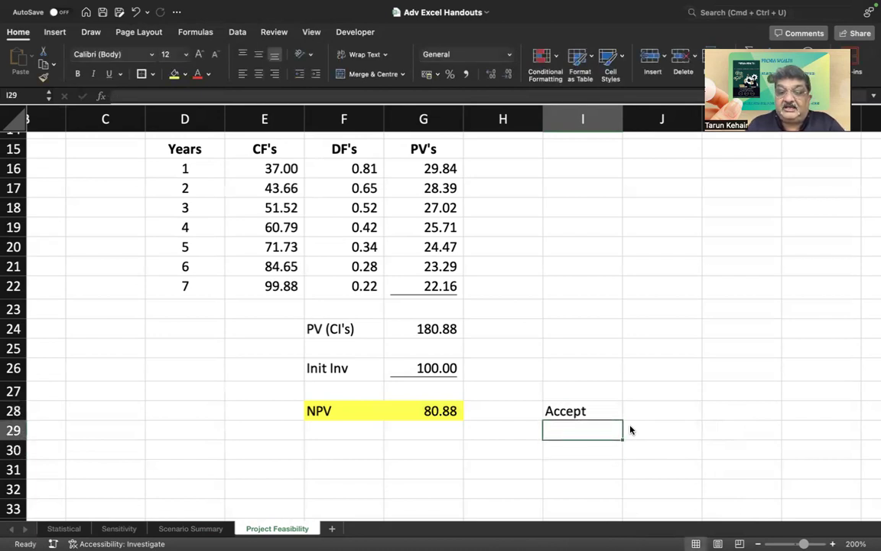
Centre cell I28 and give it a formula-based conditional formatting rule, =$I$28="Reject", with Light Red Fill with Dark Red Text
key(Up)
click(259, 73)
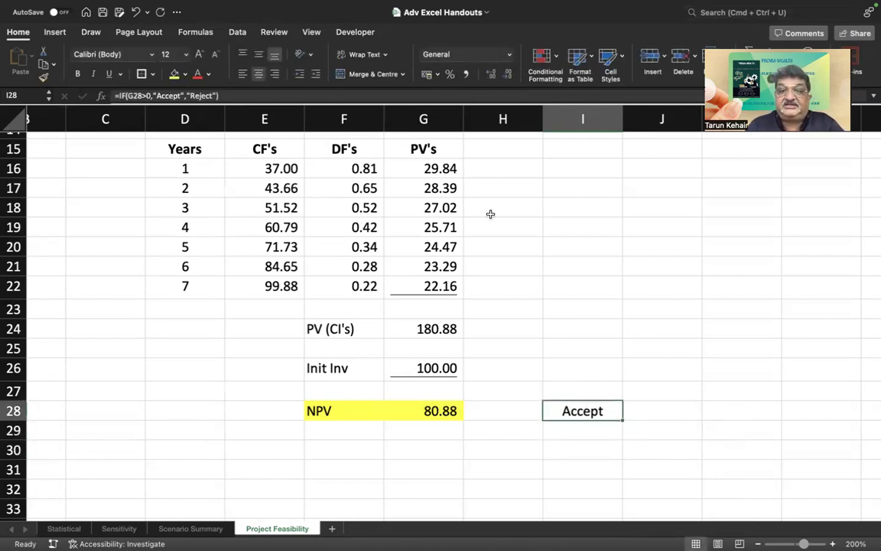
click(557, 54)
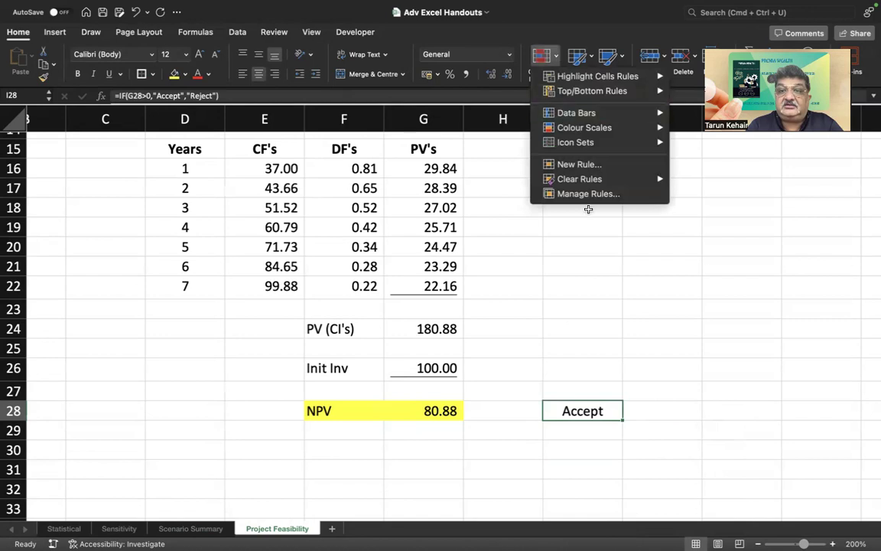
mouse_move(614, 74)
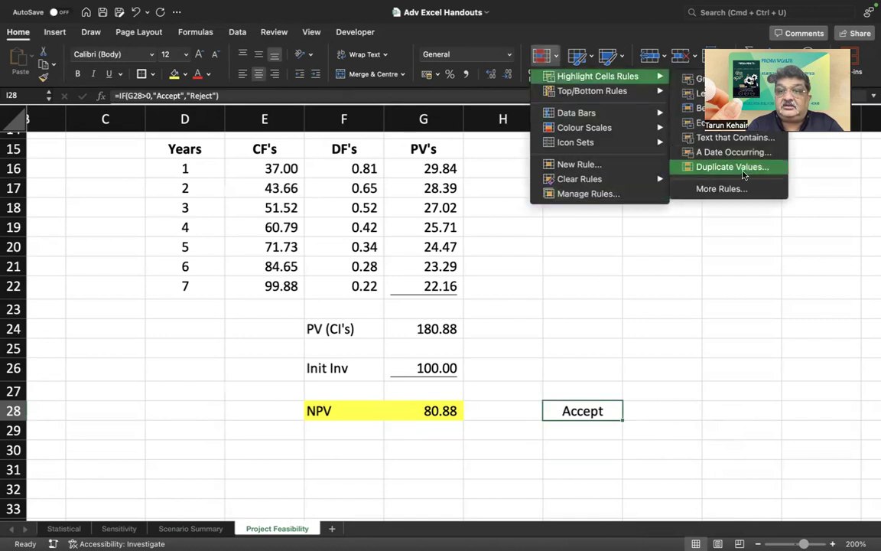
click(700, 78)
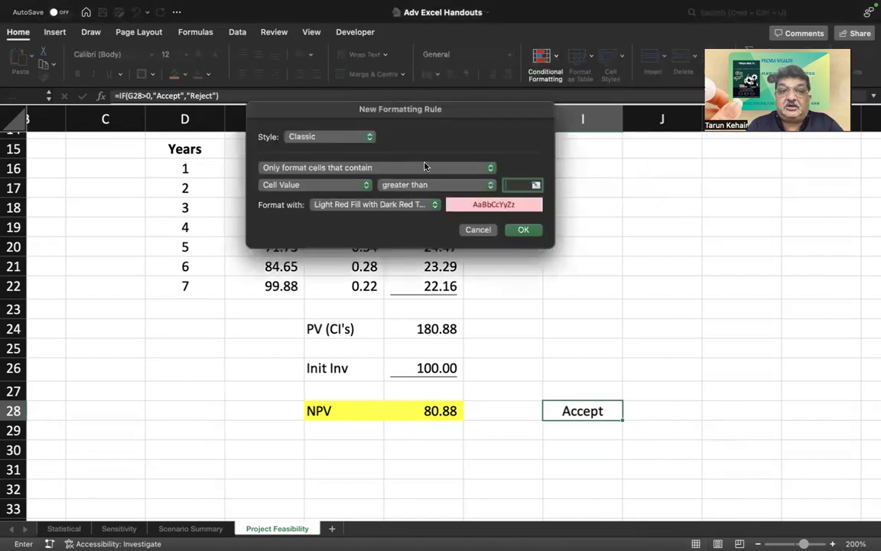
click(426, 166)
click(382, 218)
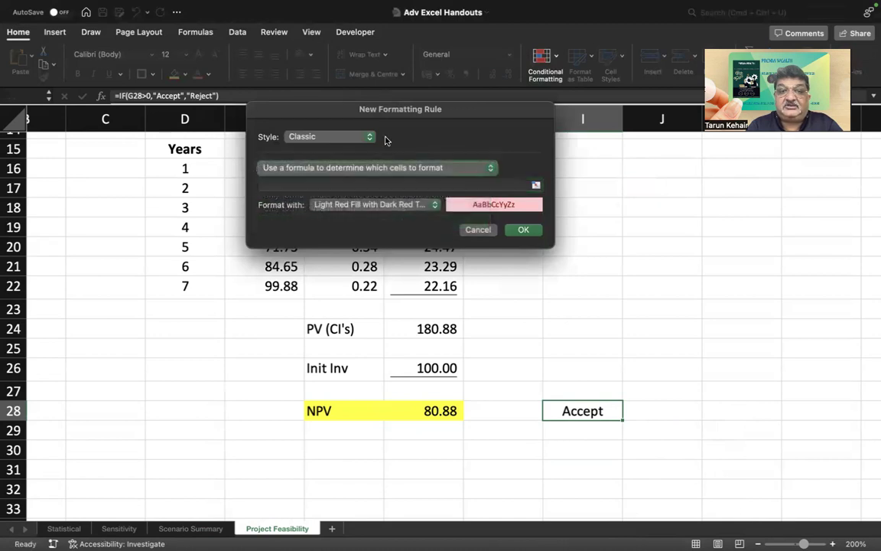
click(324, 185)
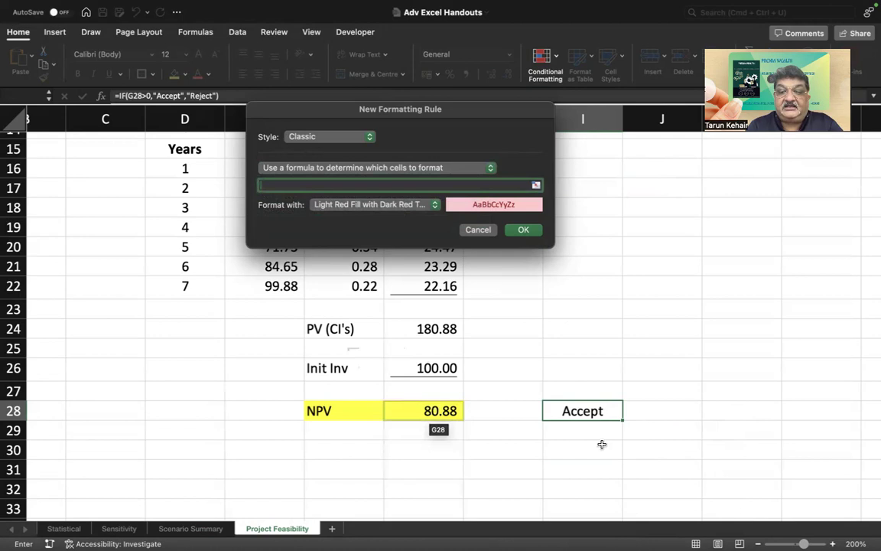
click(585, 417)
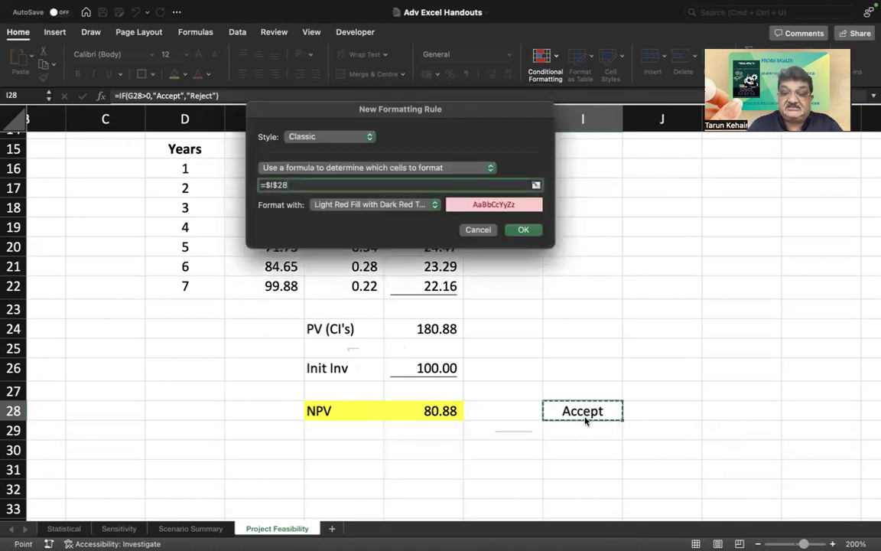
text(="R)
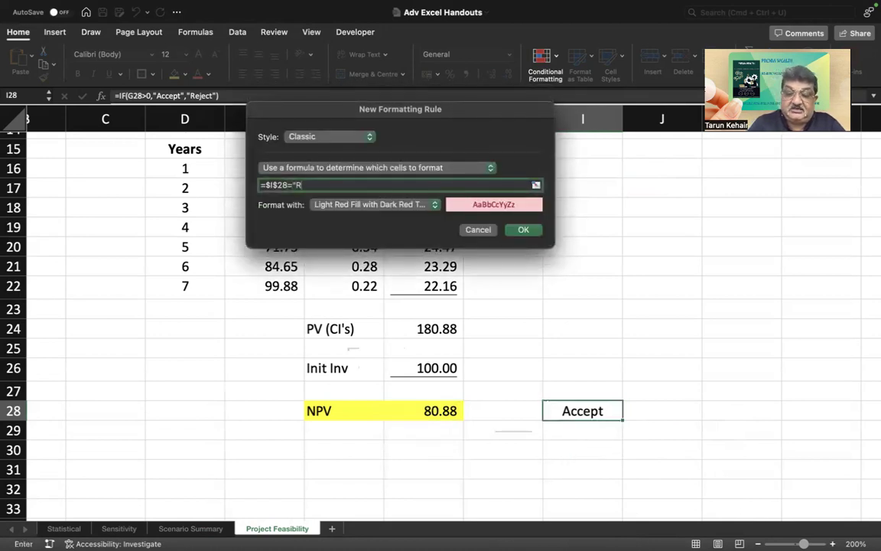
text(eject")
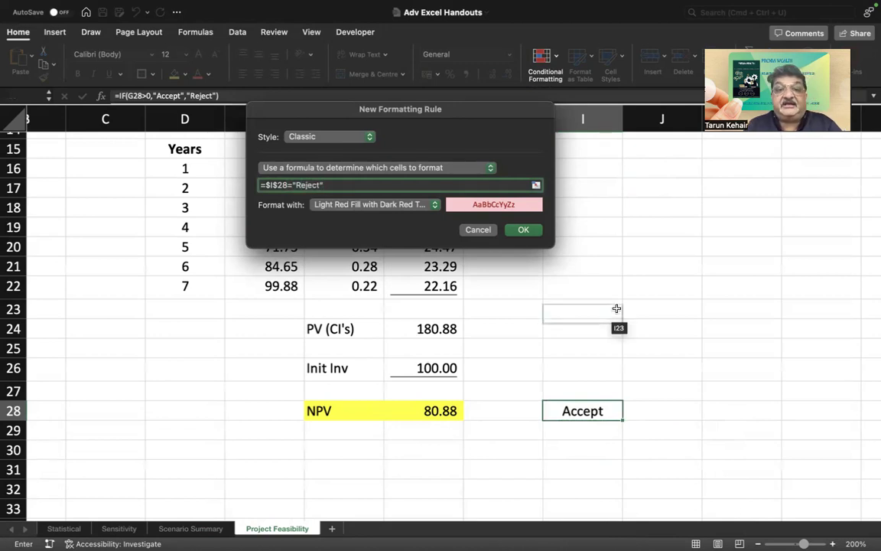
click(523, 230)
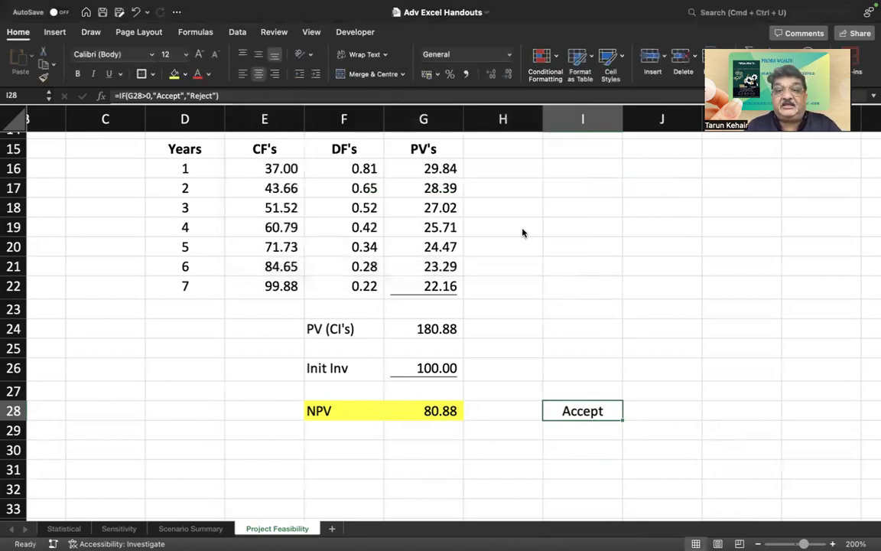
Add a second formula-based conditional formatting rule to I28, =$I$28="Accept", with Green Fill with Dark Green Text
click(558, 60)
mouse_move(605, 76)
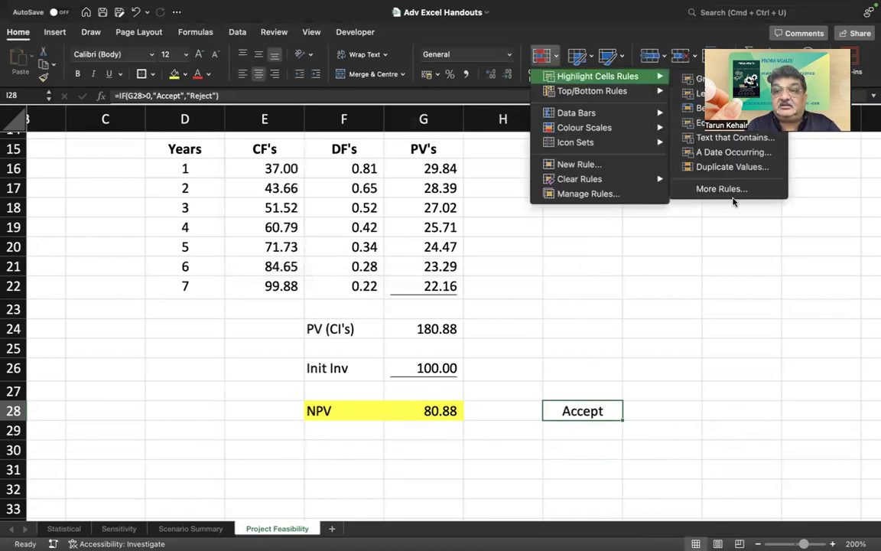
click(726, 190)
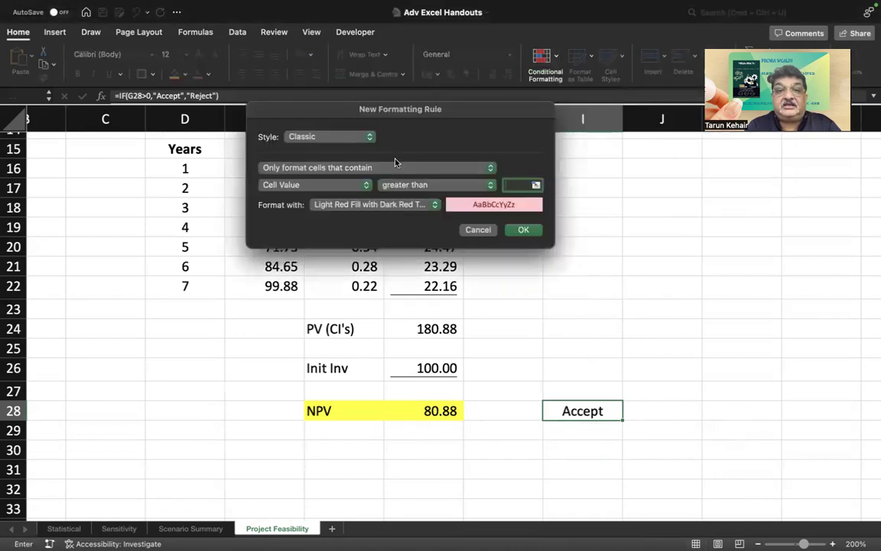
click(495, 170)
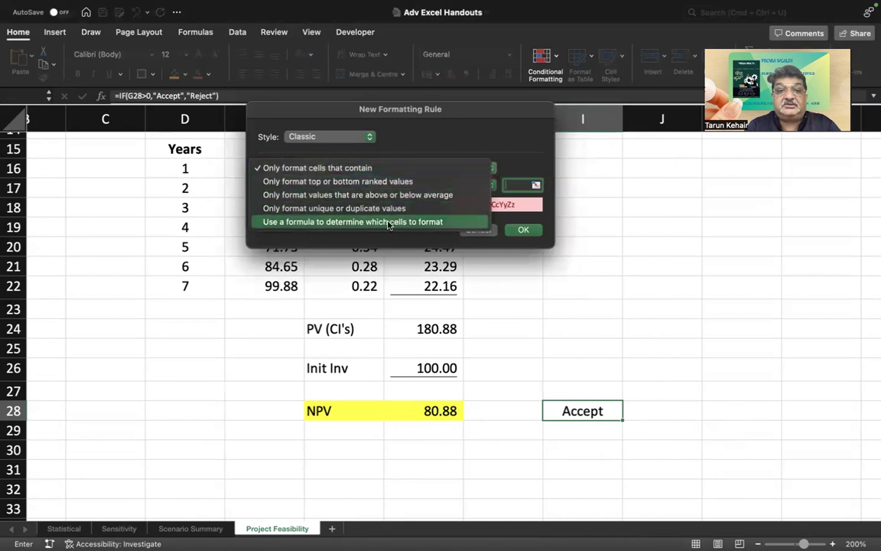
click(459, 220)
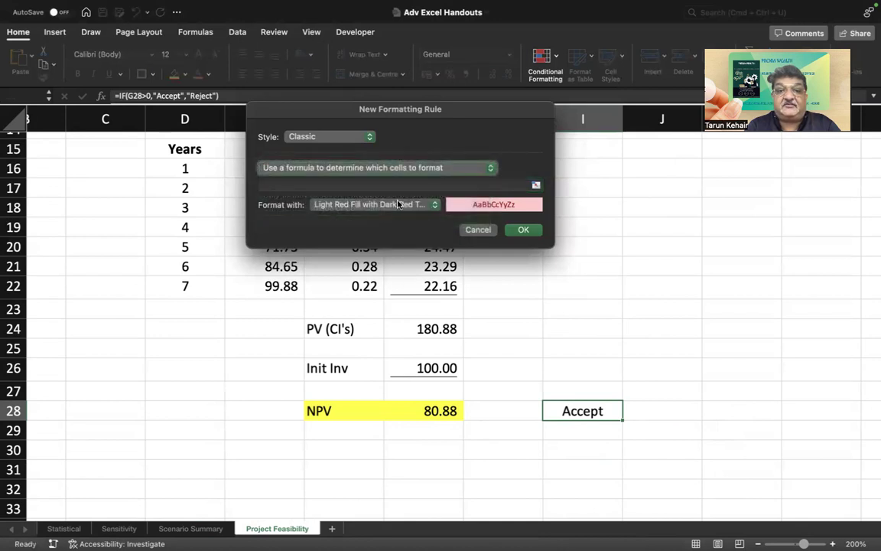
click(434, 205)
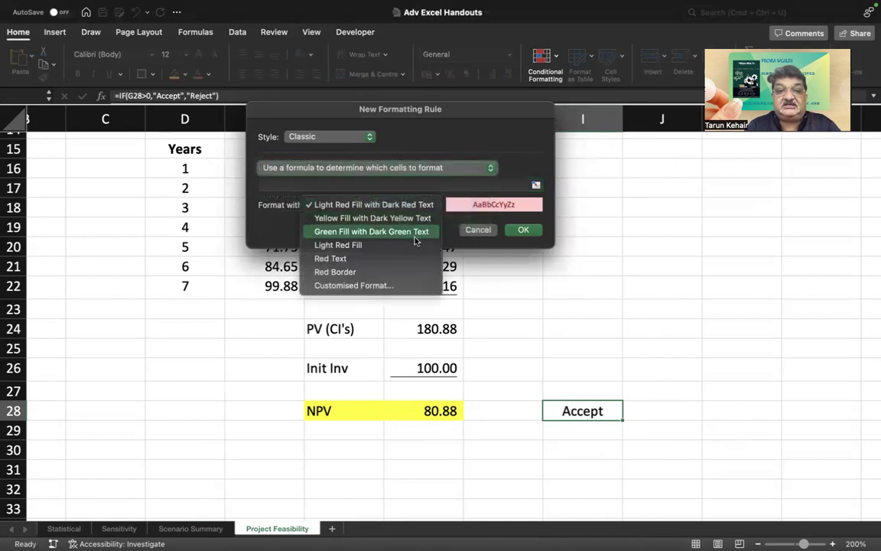
click(416, 241)
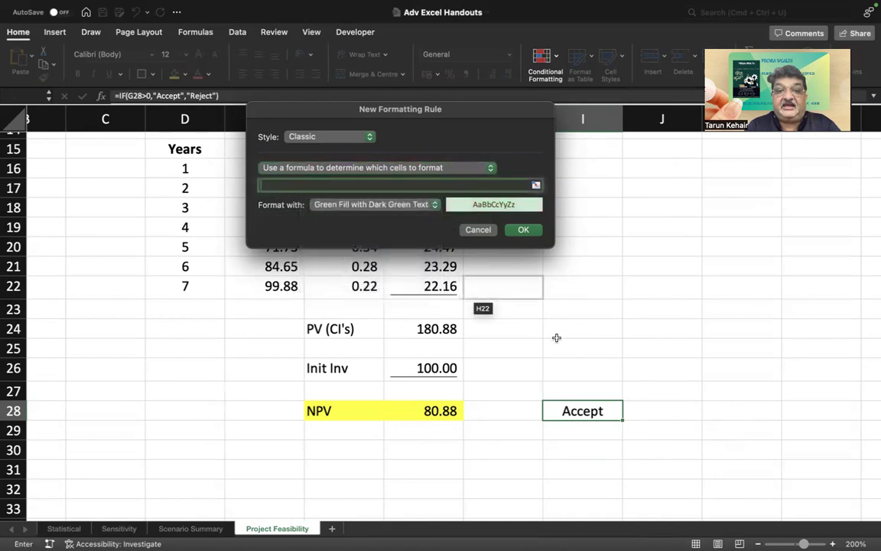
click(611, 417)
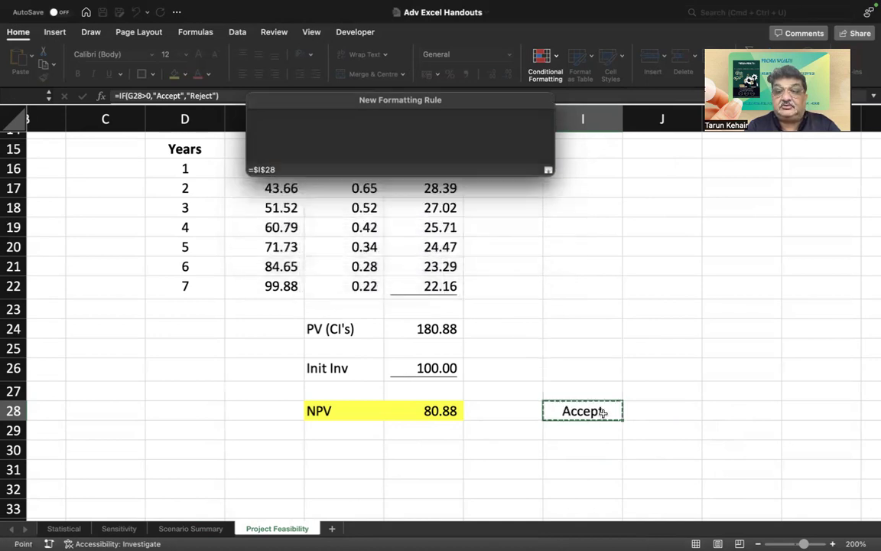
text(="Accept)
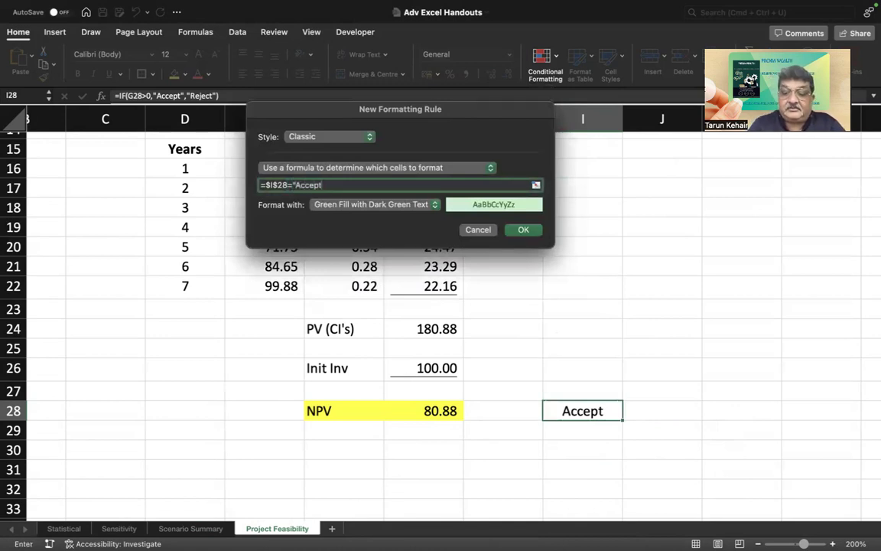
click(522, 230)
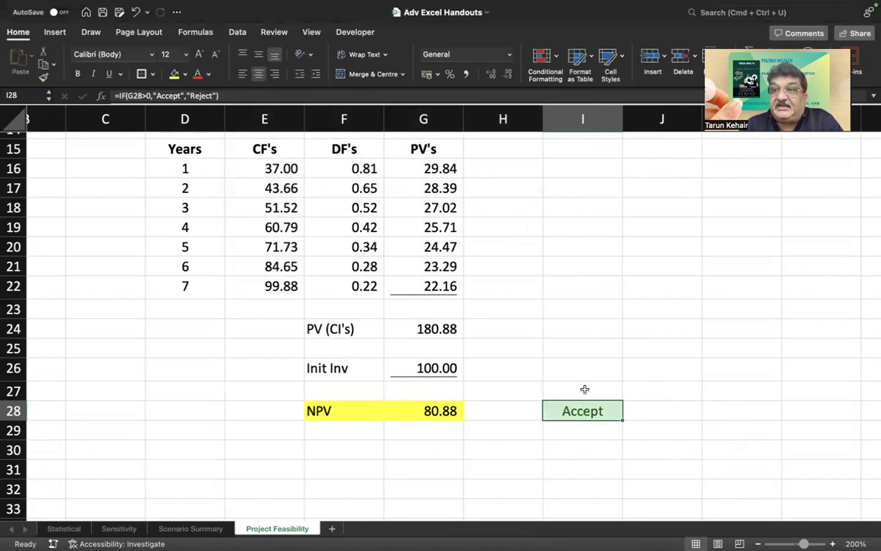
Test the decision cell's formatting by entering 200 as the initial investment in G26, and undo that entry
click(425, 375)
text(200)
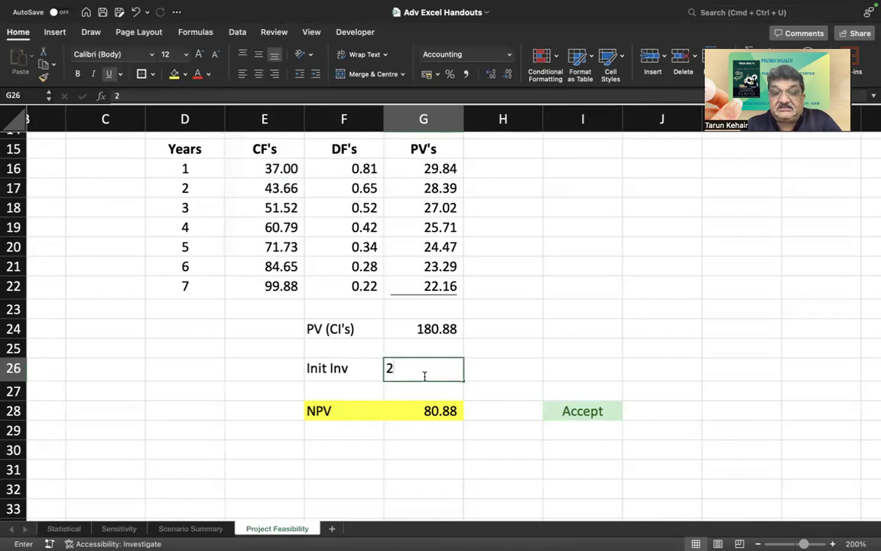
key(Return)
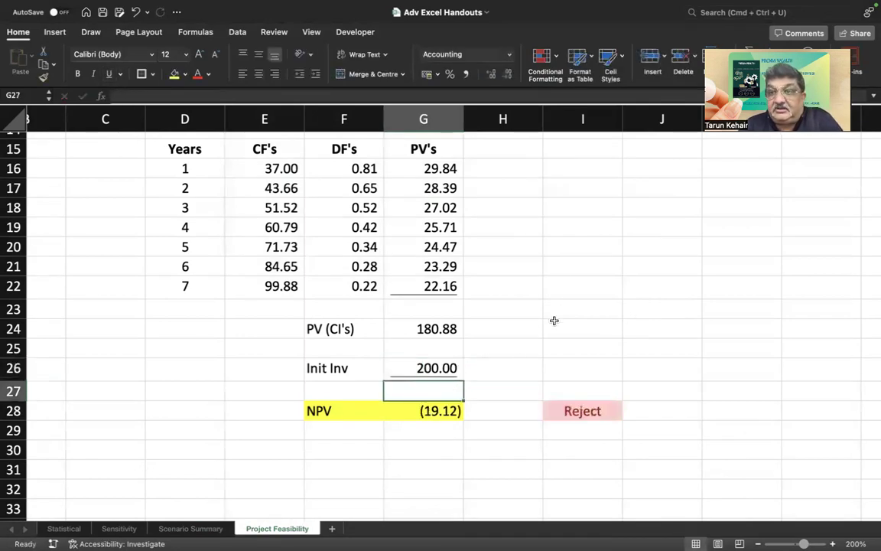
click(562, 326)
click(410, 374)
click(558, 413)
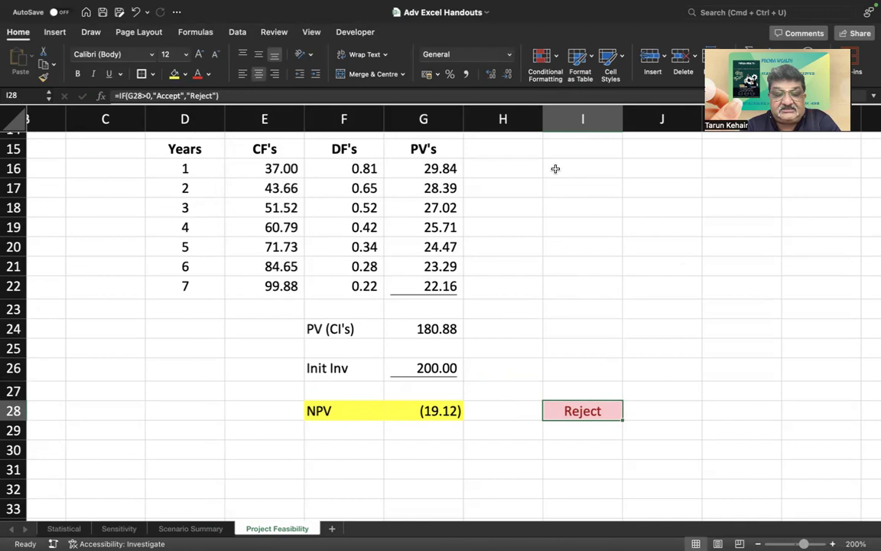
key(super+z)
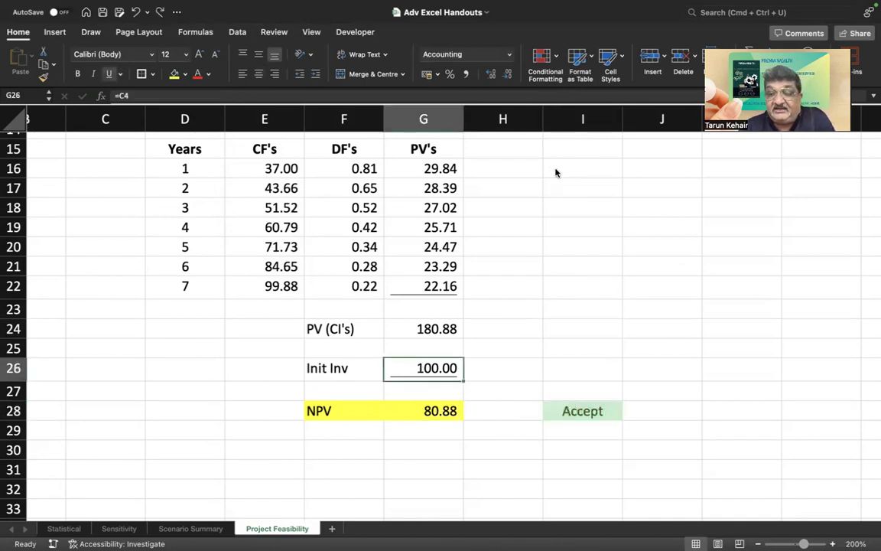